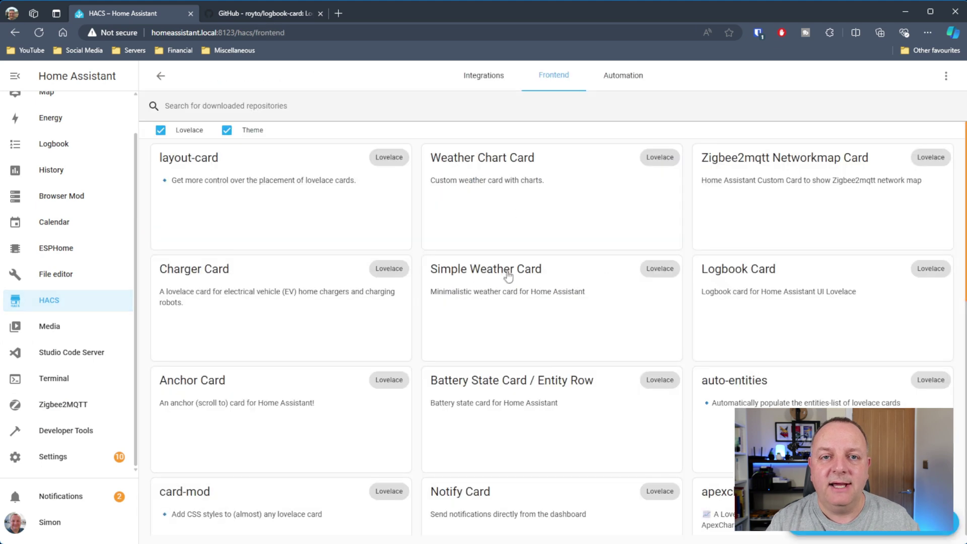
# - View the Logbook Card details in HACS, then check the built-in Logbook page
pyautogui.click(816, 334)
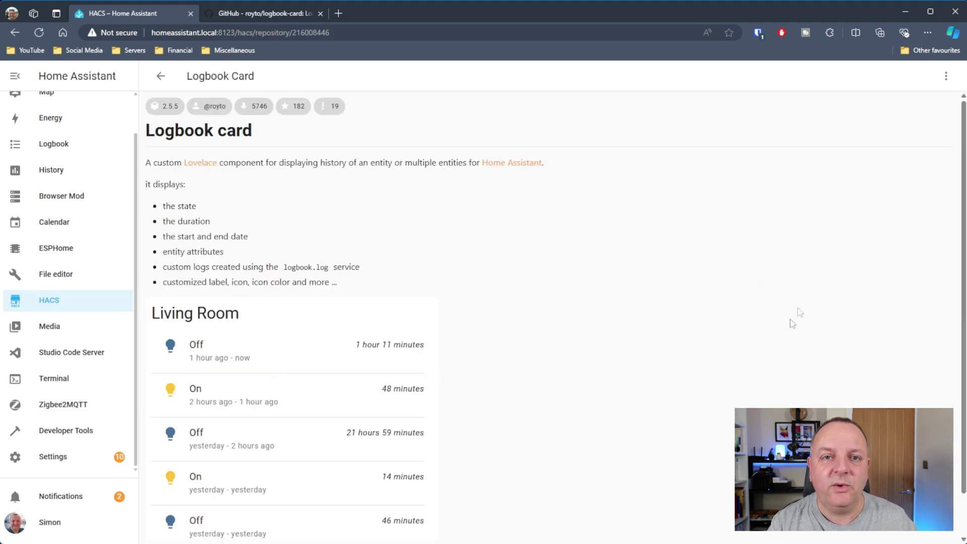
pyautogui.scroll(-1, 591, 274)
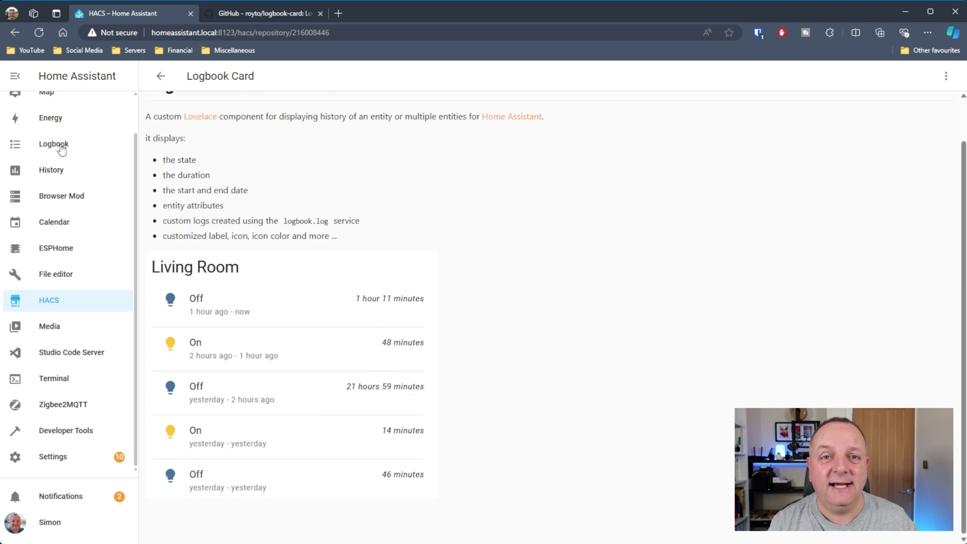
pyautogui.click(54, 145)
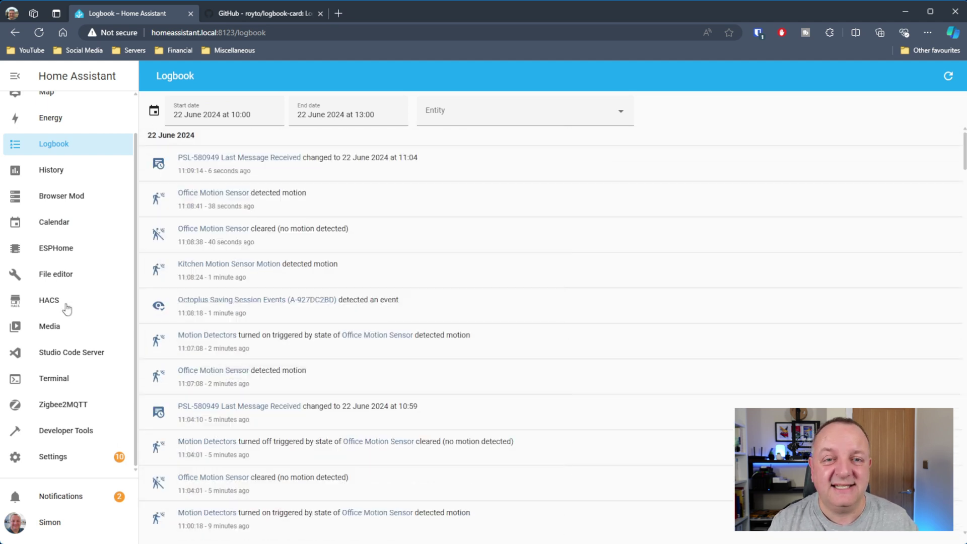
# - Reopen the Logbook Card details in HACS Frontend and move to its logbook-card GitHub repository
pyautogui.click(67, 308)
pyautogui.click(455, 166)
pyautogui.click(730, 276)
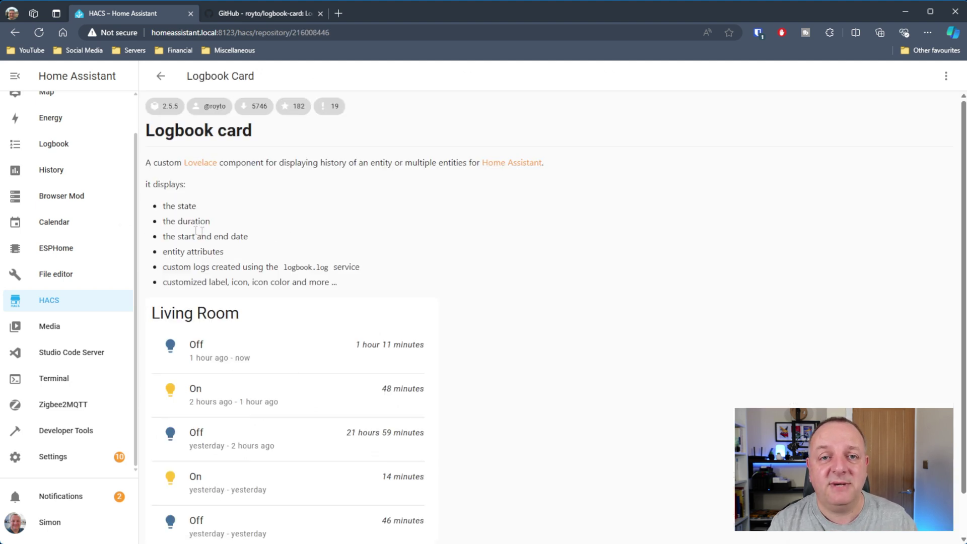
pyautogui.scroll(1, 113, 251)
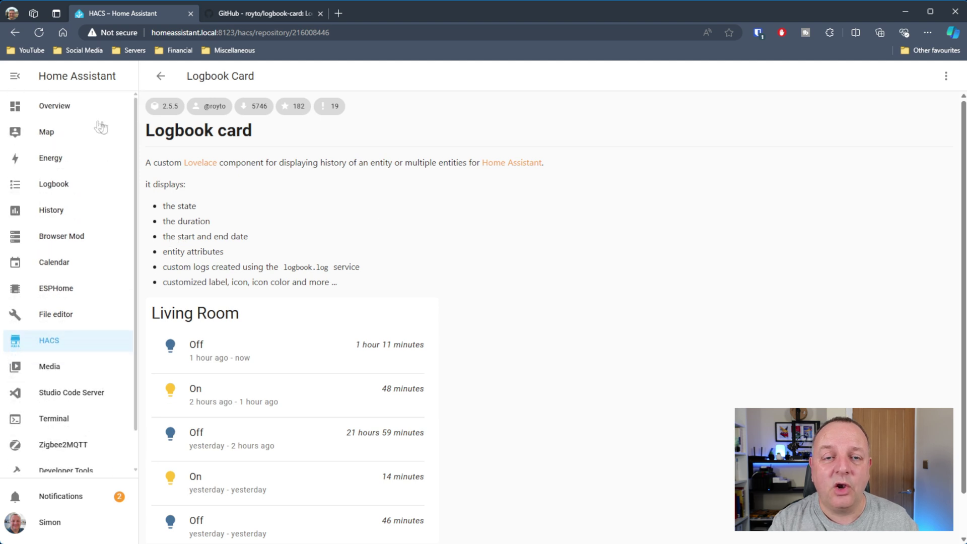
pyautogui.click(251, 14)
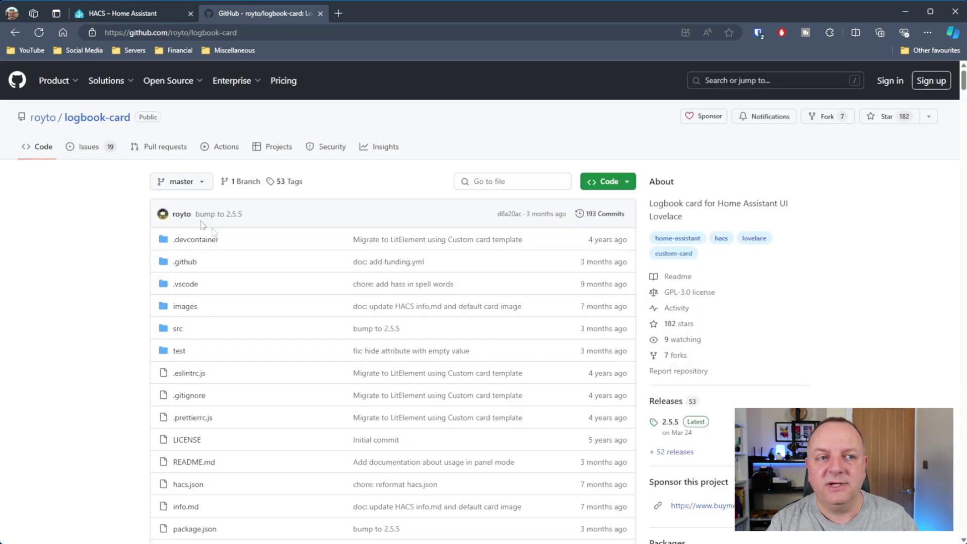
# - Scroll the logbook-card README through its options down to example YAML cards like Vacuum History
pyautogui.scroll(-7, 302, 277)
pyautogui.scroll(-3, 302, 280)
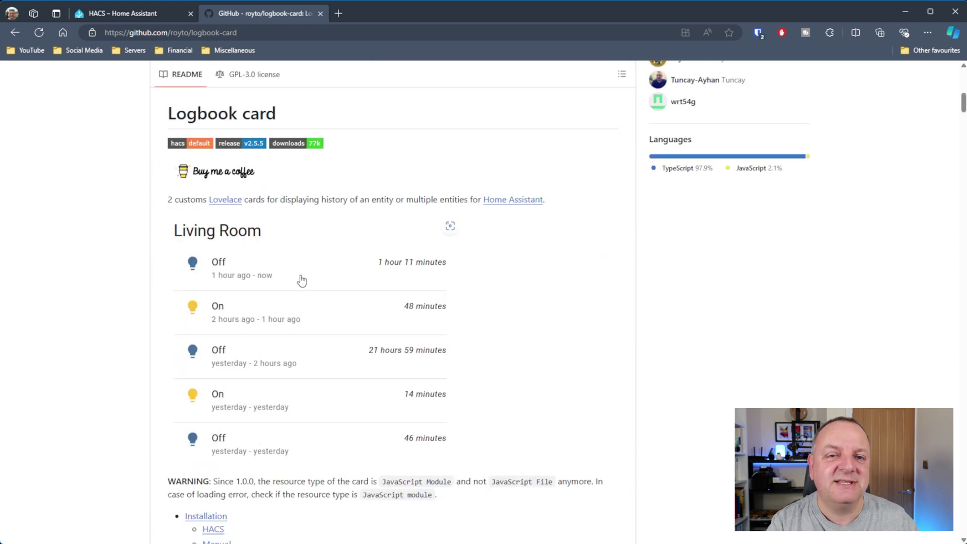
pyautogui.scroll(-5, 523, 274)
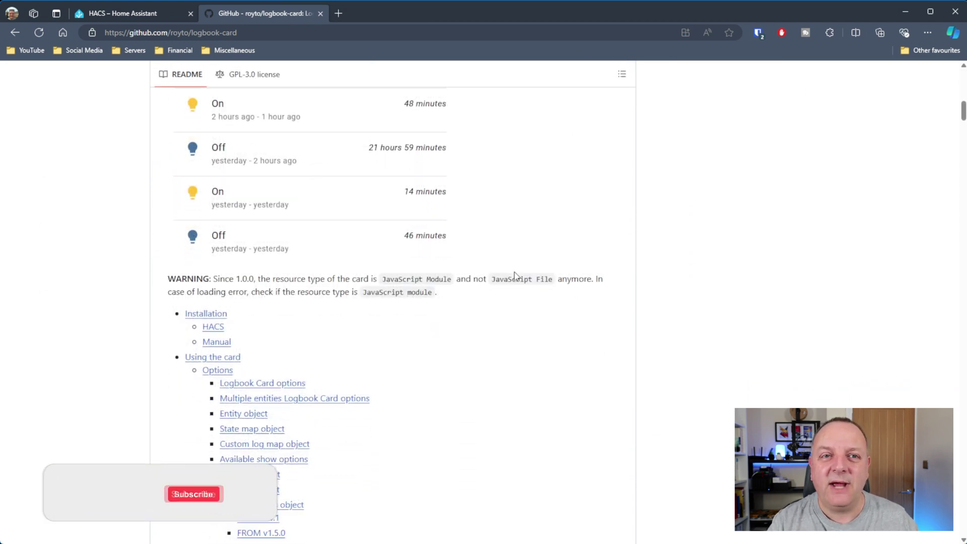
pyautogui.scroll(-5, 528, 274)
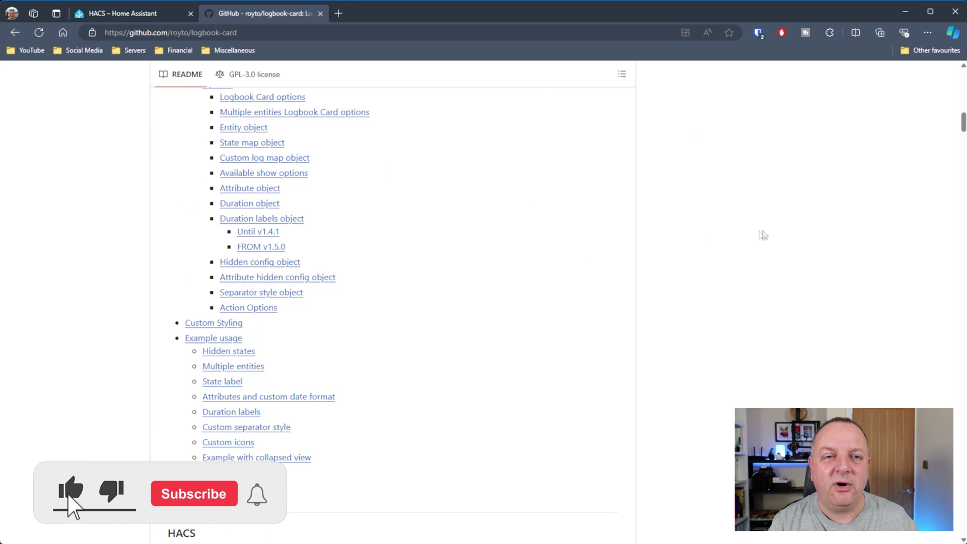
pyautogui.scroll(-15, 516, 273)
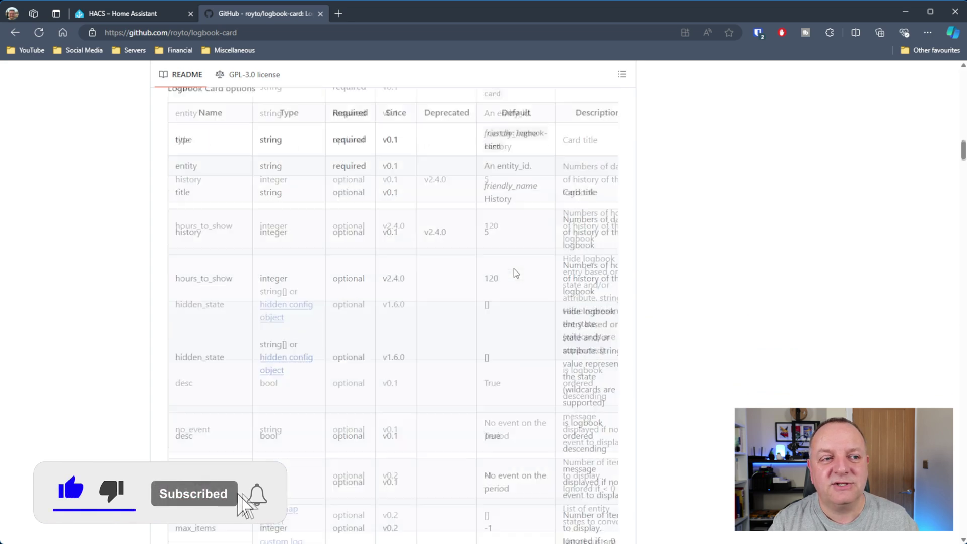
pyautogui.scroll(-15, 479, 283)
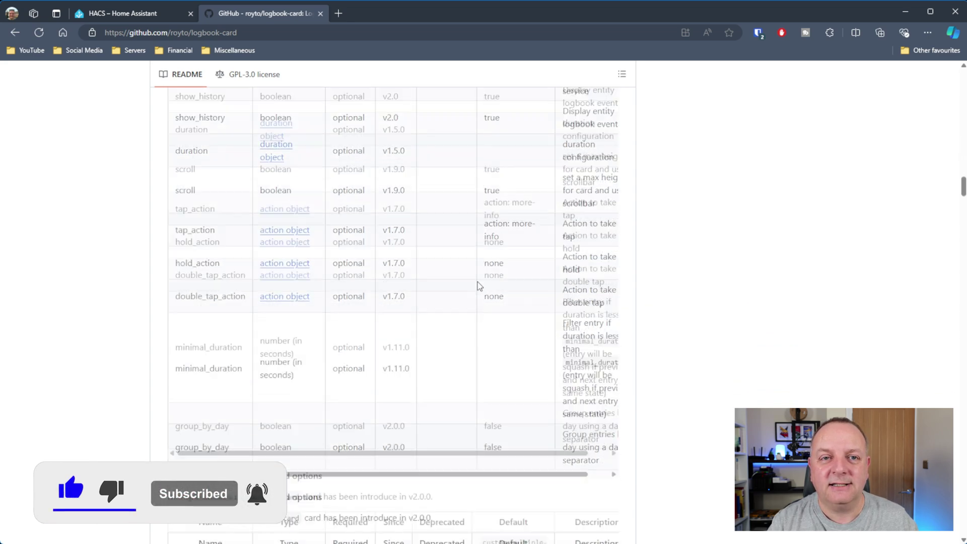
pyautogui.scroll(-15, 478, 286)
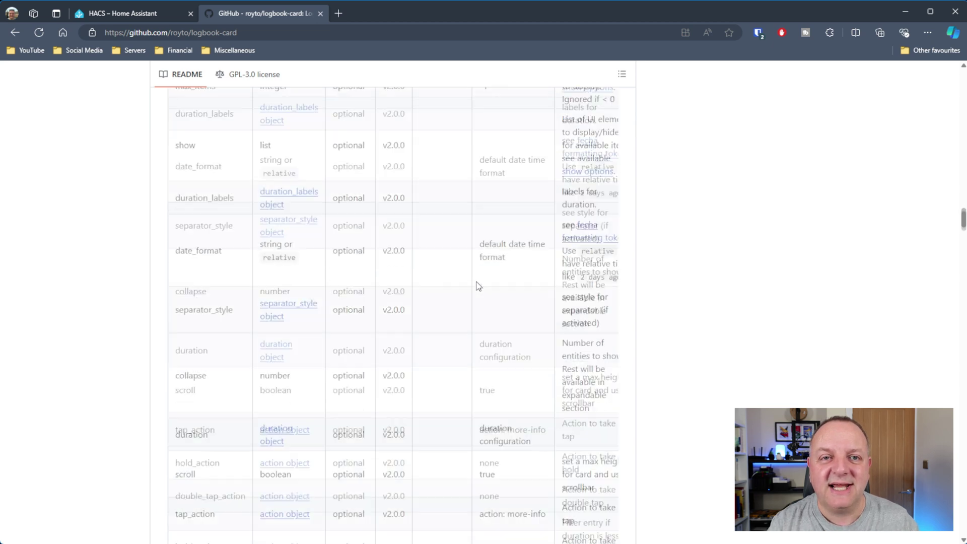
pyautogui.scroll(-20, 478, 286)
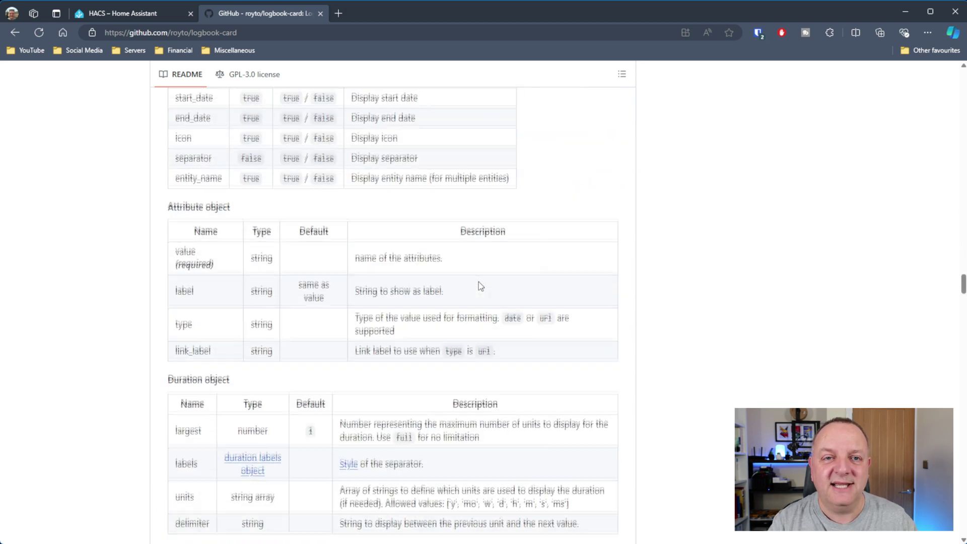
pyautogui.scroll(-20, 482, 286)
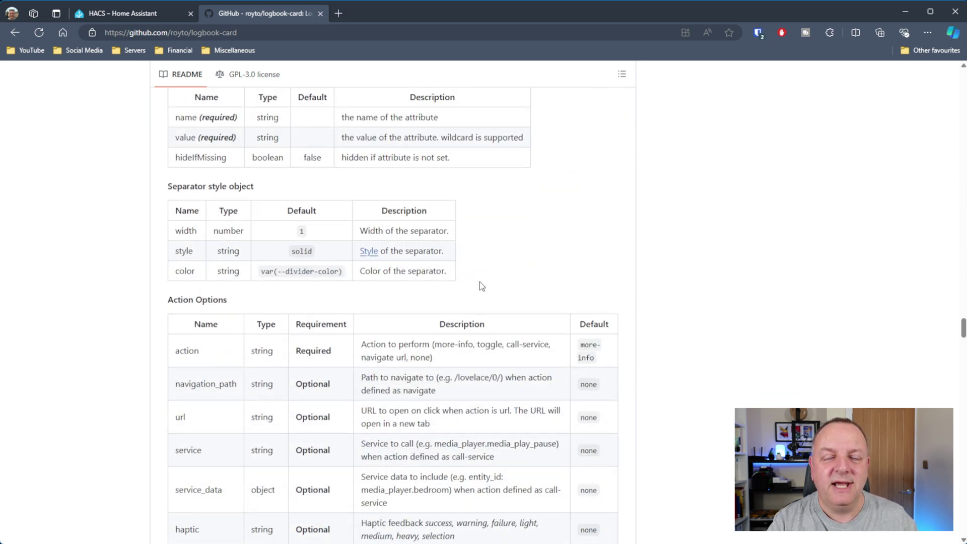
pyautogui.scroll(-5, 482, 286)
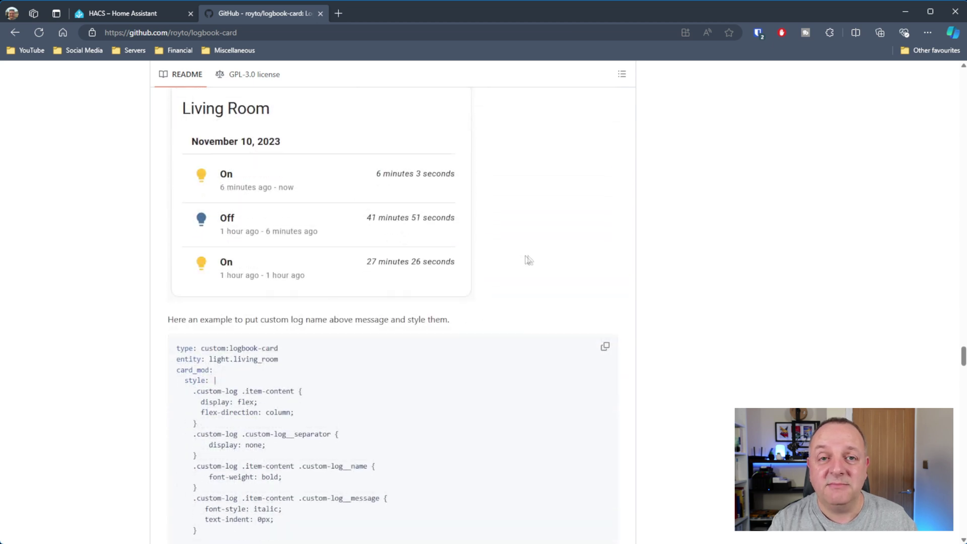
pyautogui.scroll(-10, 542, 262)
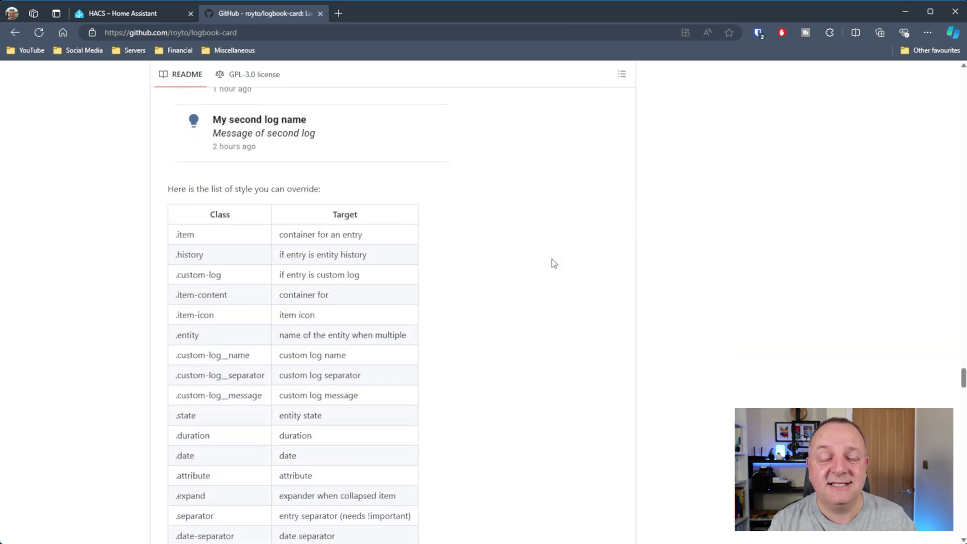
pyautogui.scroll(-8, 553, 262)
pyautogui.scroll(-1, 553, 263)
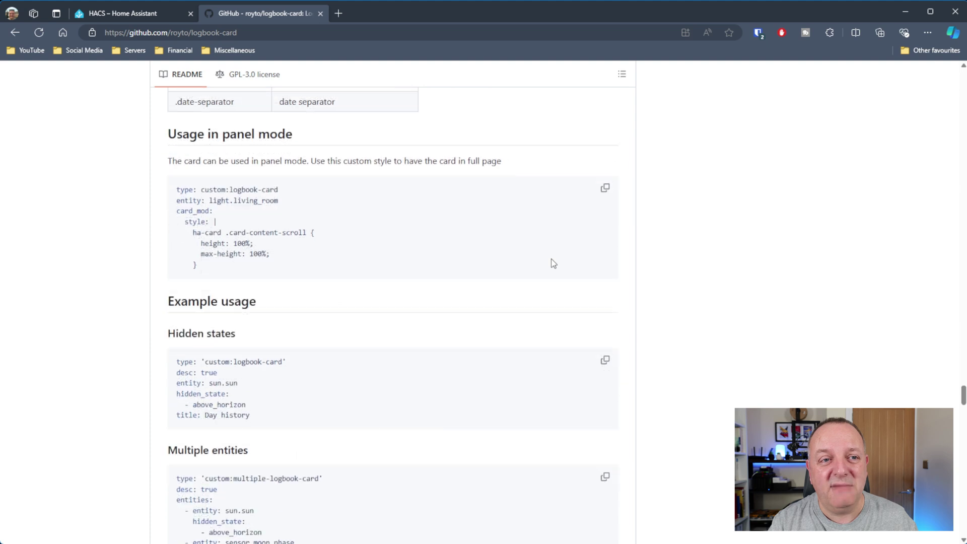
pyautogui.scroll(-8, 551, 263)
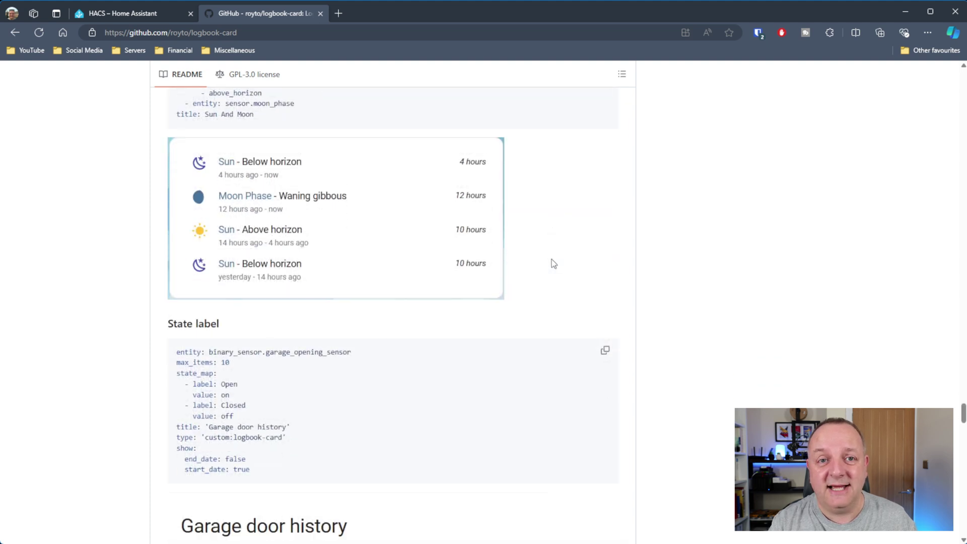
pyautogui.scroll(-7, 502, 329)
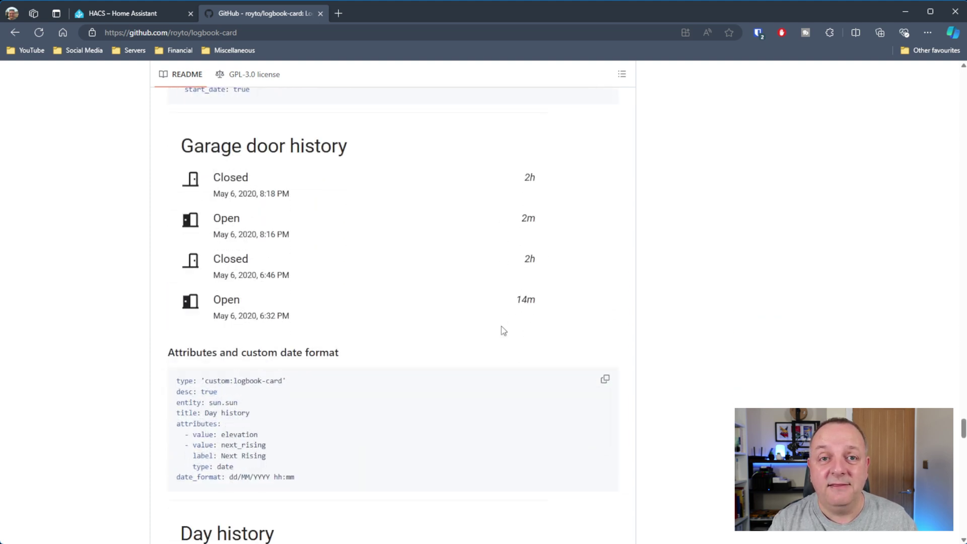
pyautogui.scroll(-9, 501, 329)
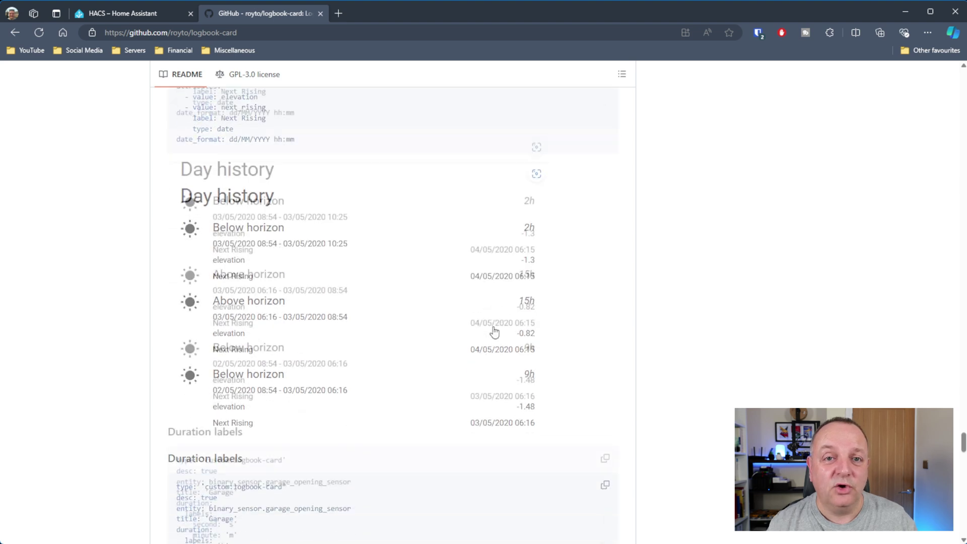
pyautogui.scroll(-7, 494, 330)
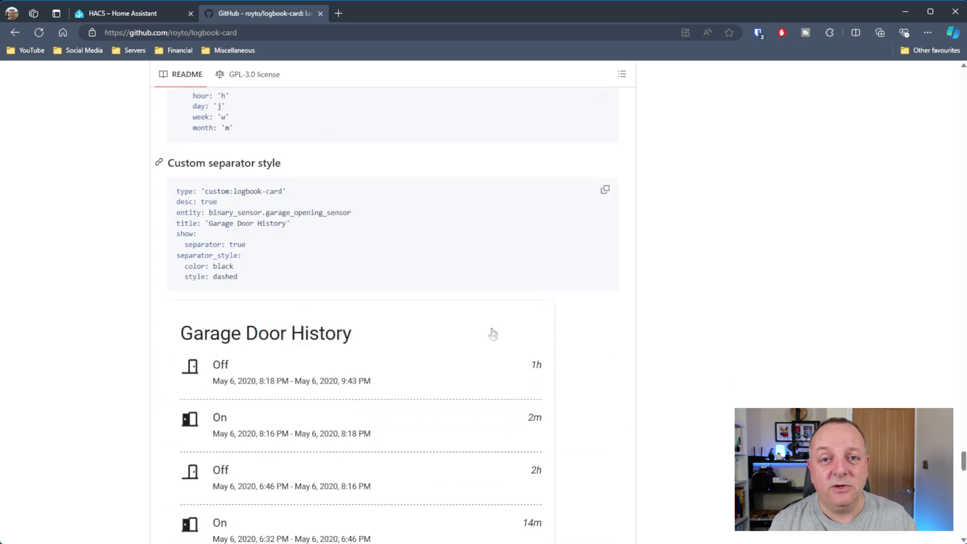
pyautogui.scroll(-7, 493, 333)
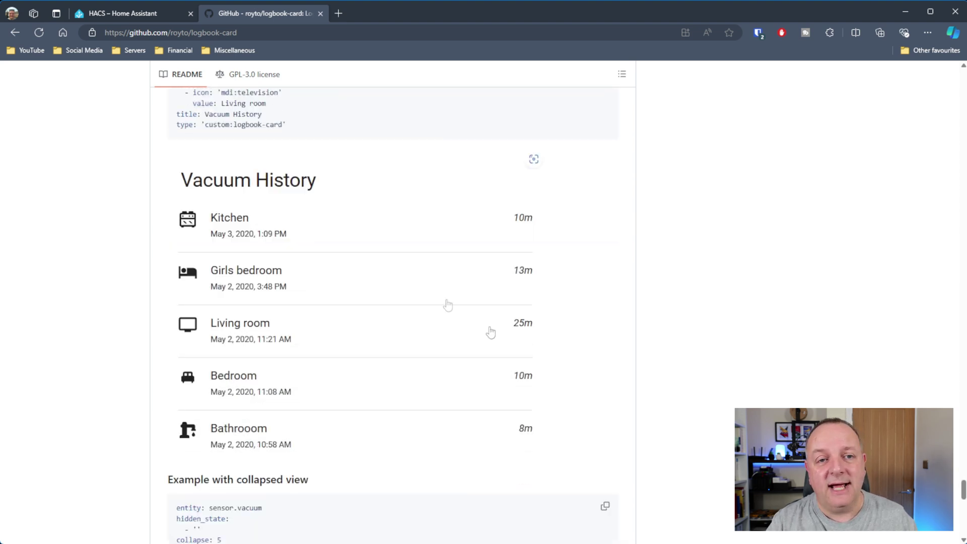
# - Go back to the TEST2 dashboard and begin adding a new card to the section
pyautogui.click(134, 18)
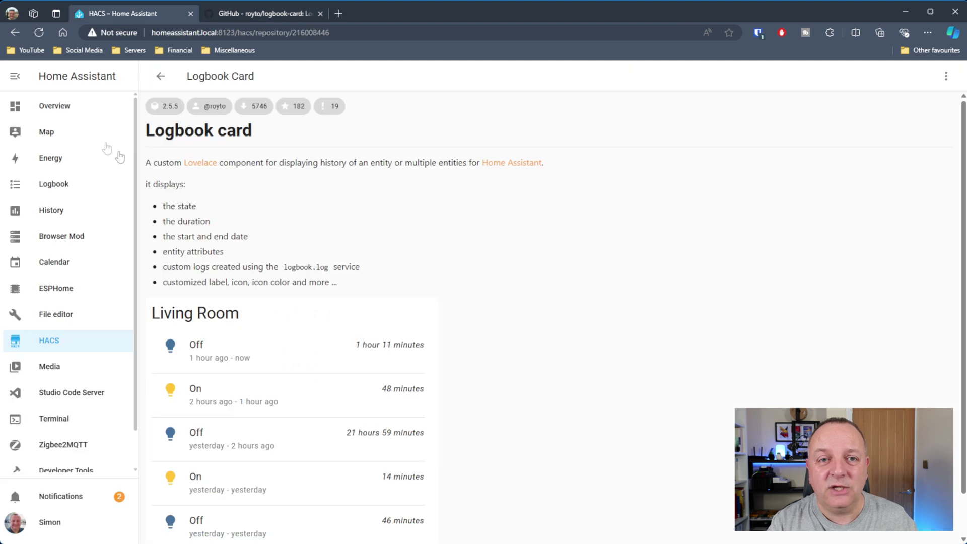
pyautogui.click(59, 108)
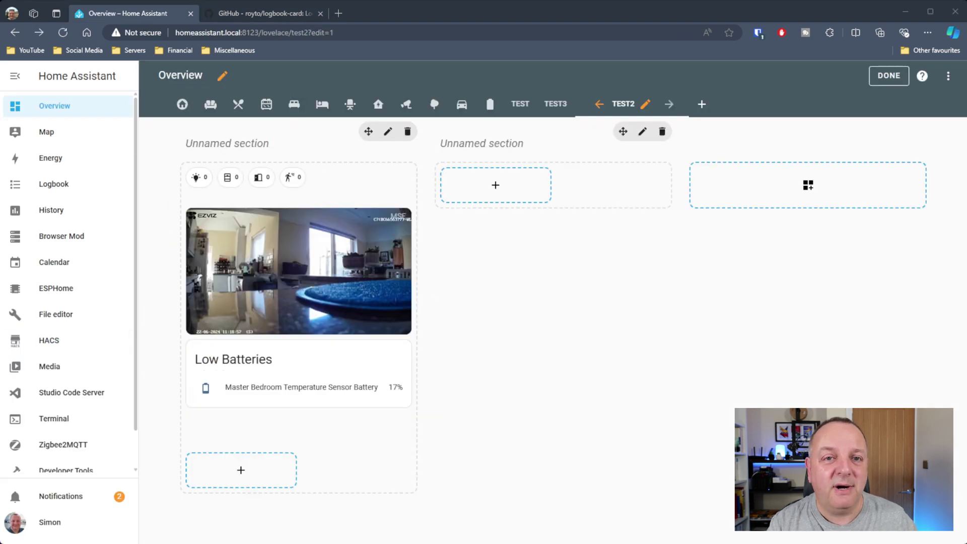
pyautogui.click(494, 183)
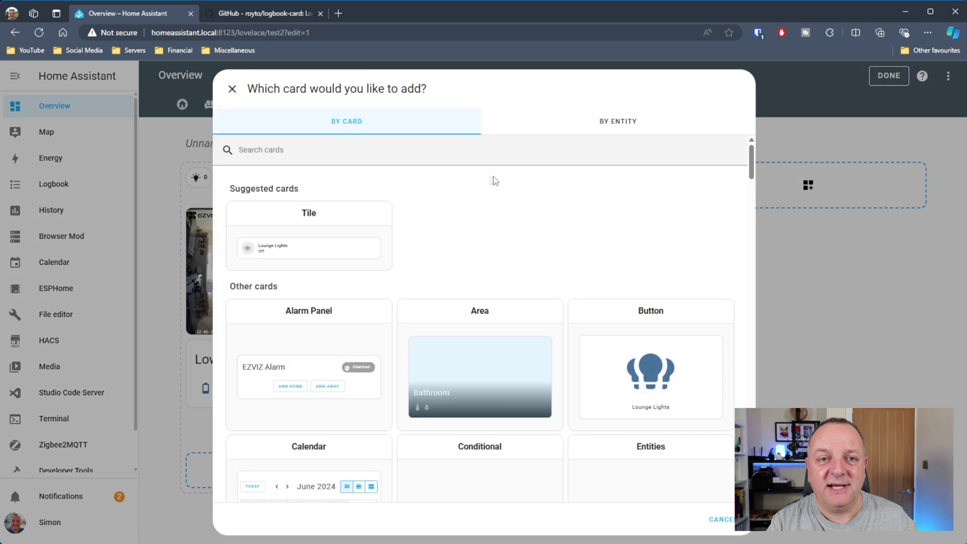
pyautogui.click(298, 158)
# - Search 'log' and pick Custom: Logbook Card, reviewing its entity, Appearance and Show options
pyautogui.write('log')
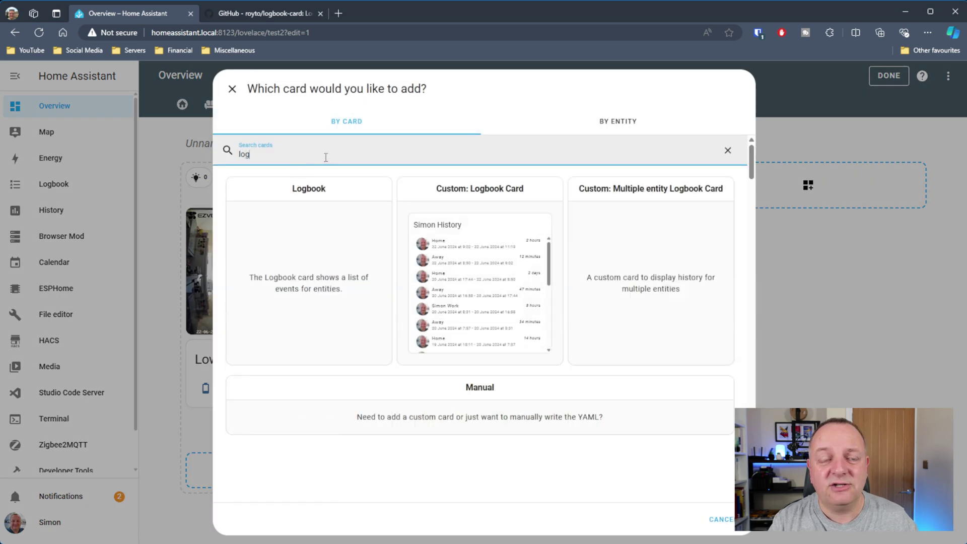
pyautogui.click(462, 228)
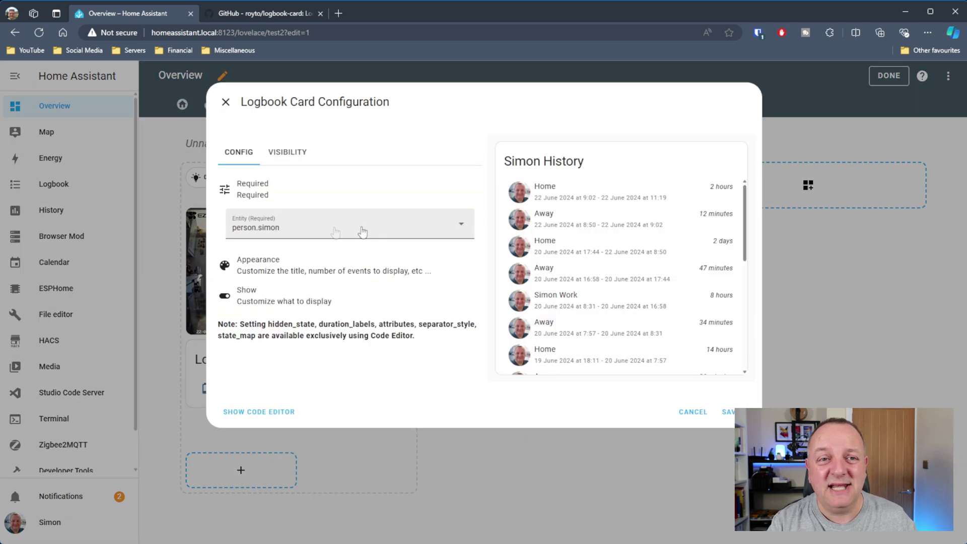
pyautogui.click(274, 225)
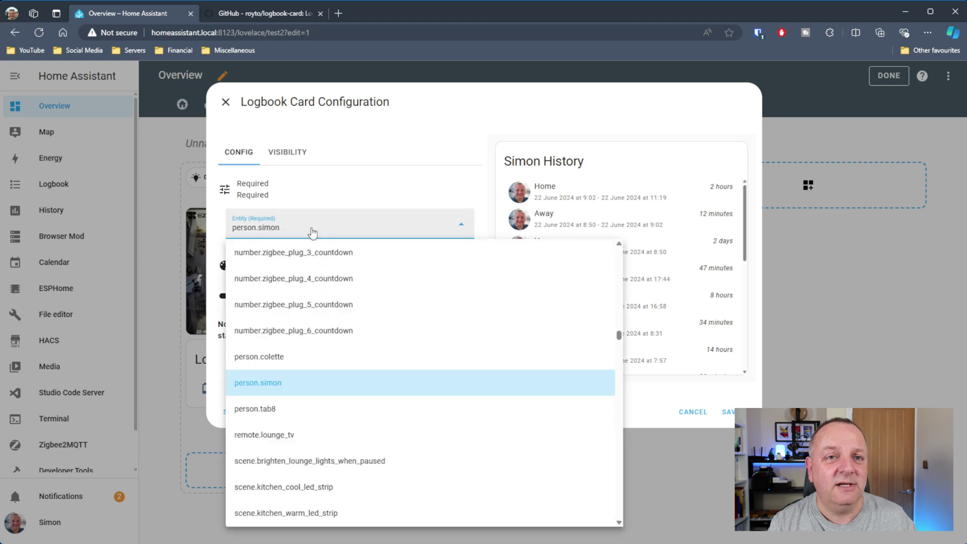
pyautogui.click(312, 231)
pyautogui.click(302, 272)
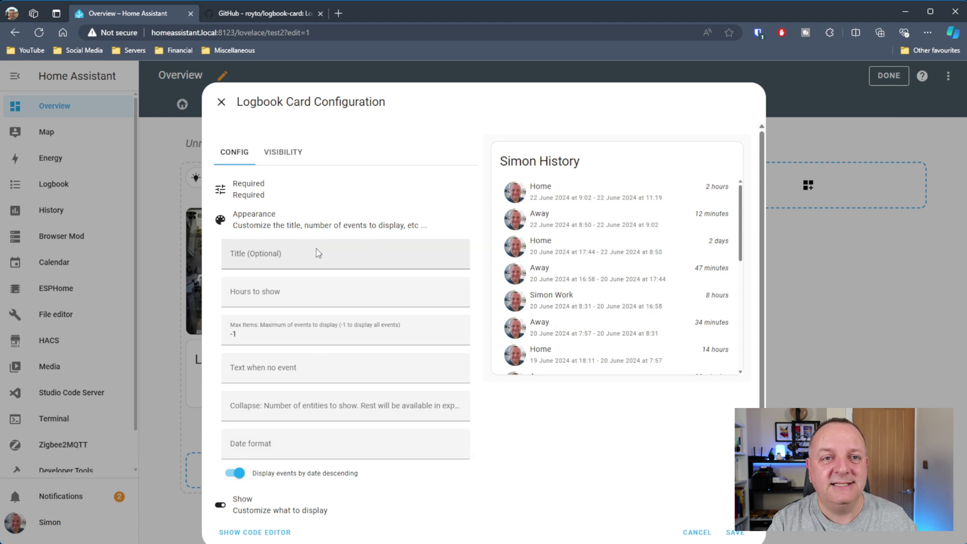
pyautogui.click(266, 222)
pyautogui.click(269, 251)
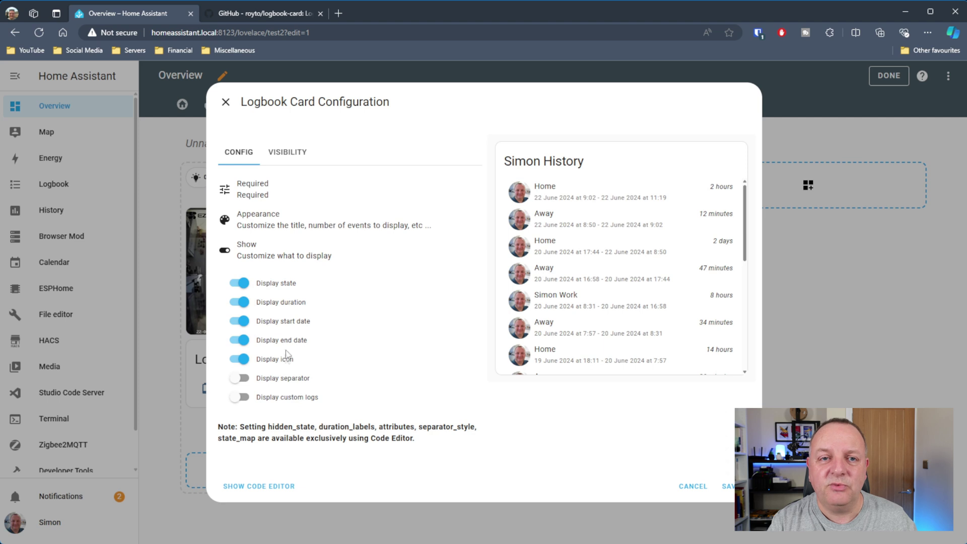
pyautogui.click(280, 251)
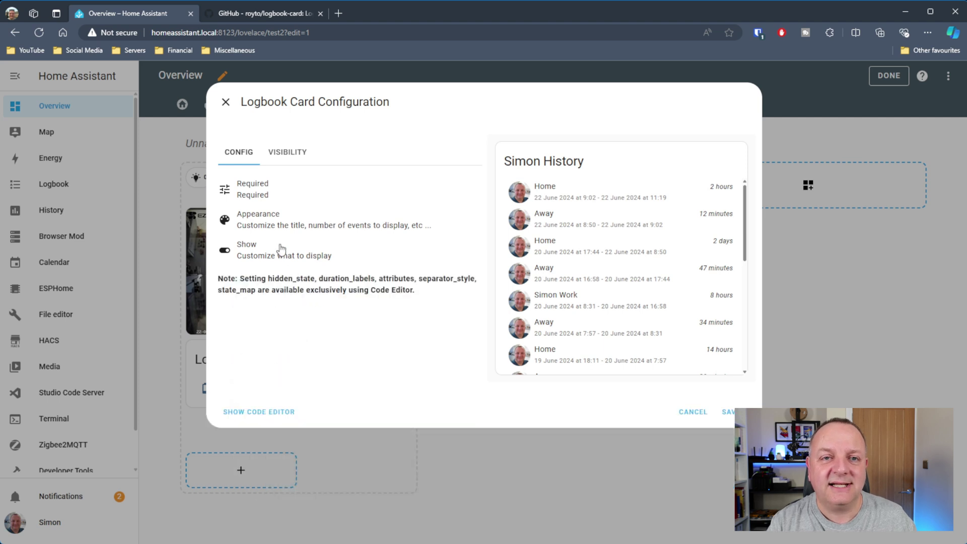
# - Replace the card YAML with the Front & Back Doors multiple-logbook-card config, save, and finish editing
pyautogui.click(300, 410)
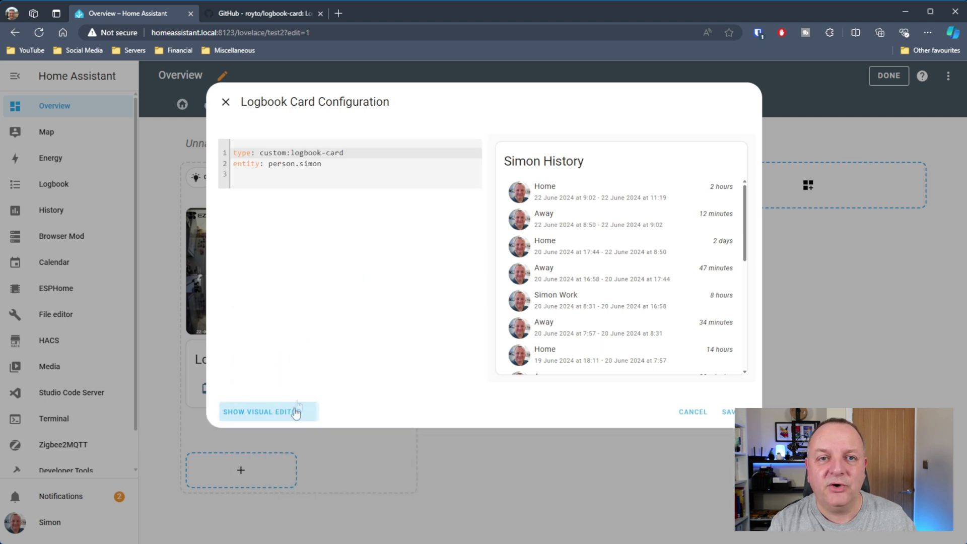
pyautogui.click(380, 183)
pyautogui.hotkey('ctrl', 'a')
pyautogui.write('type: custom:multiple-logbook-card desc: true entities:   - entity: binary_sensor.back_door_sensor_contact   - entity: binary_sensor.front_door_contact title: Front & Back Doors')
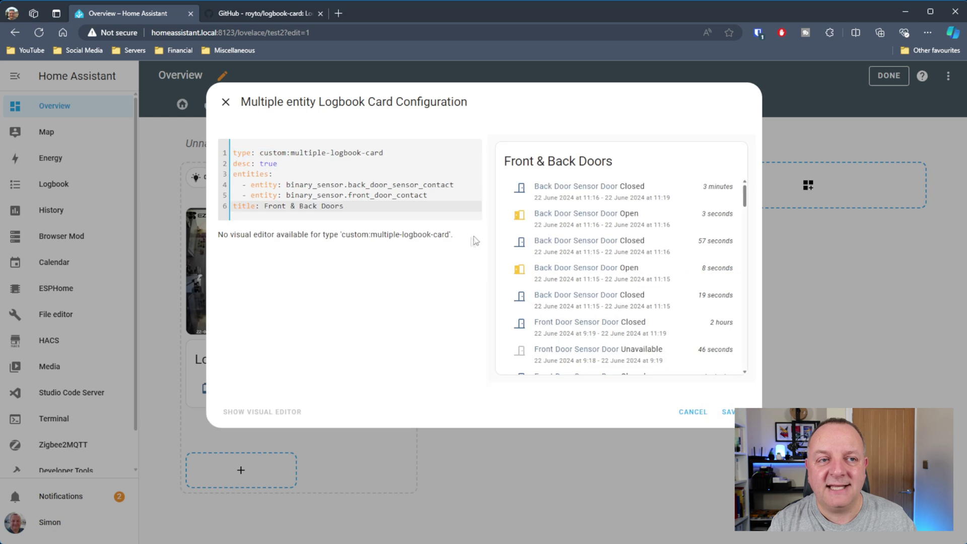
pyautogui.click(728, 411)
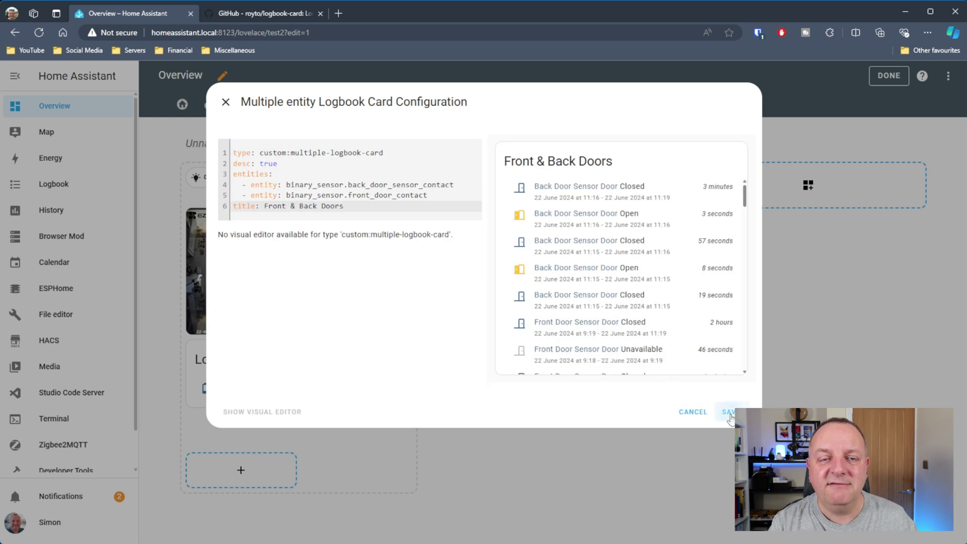
pyautogui.click(886, 75)
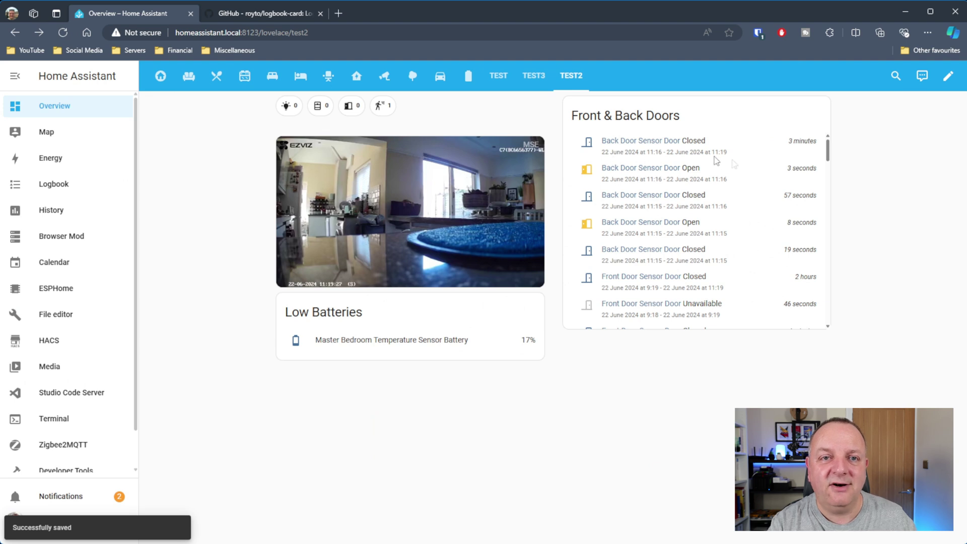
pyautogui.moveTo(828, 154); pyautogui.dragTo(817, 242)
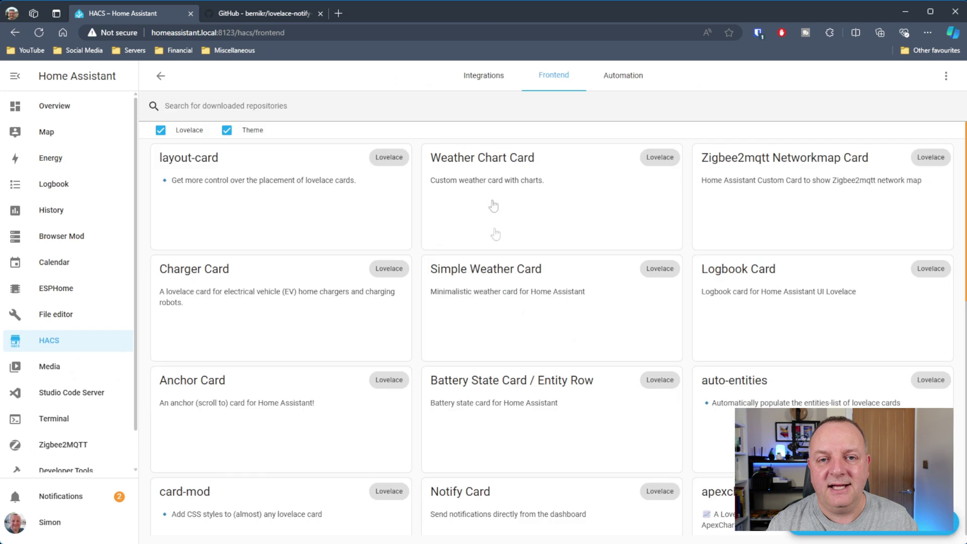
# - Open the Notify Card details in HACS Frontend and scroll through its README configuration examples
pyautogui.scroll(-2, 495, 233)
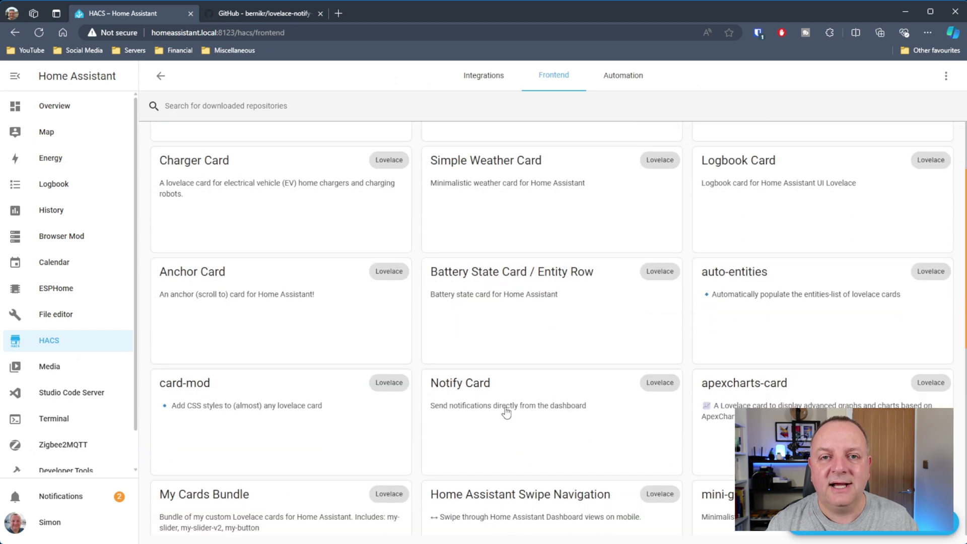
pyautogui.click(506, 412)
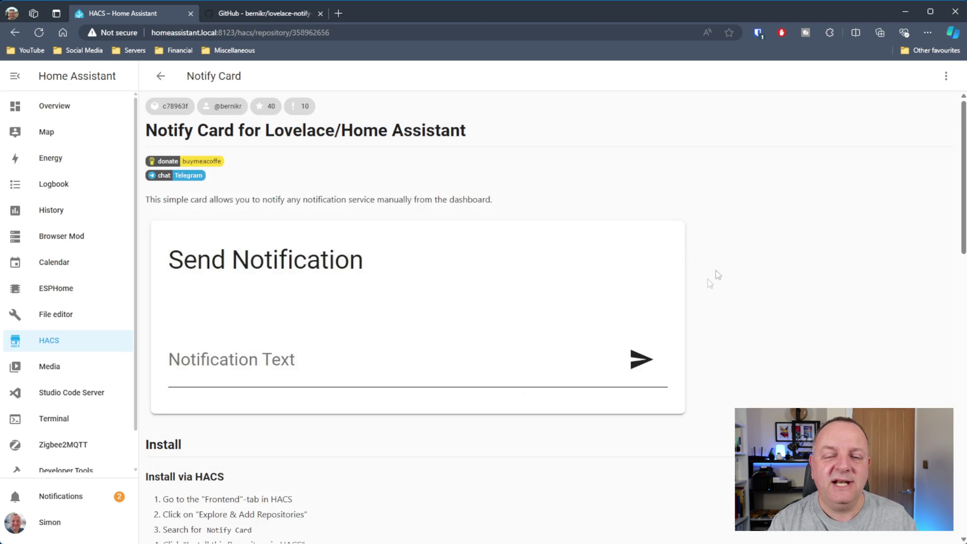
pyautogui.scroll(-2, 710, 282)
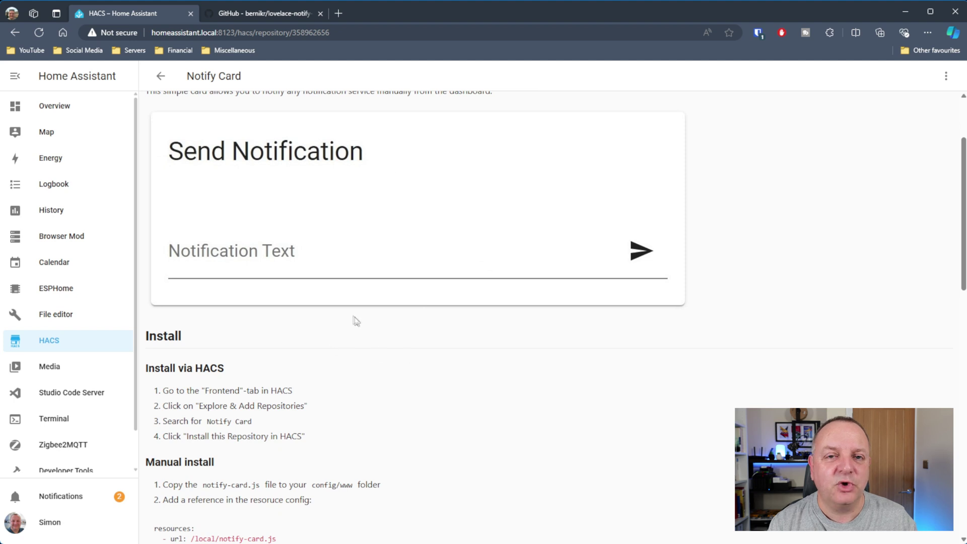
pyautogui.scroll(-5, 479, 346)
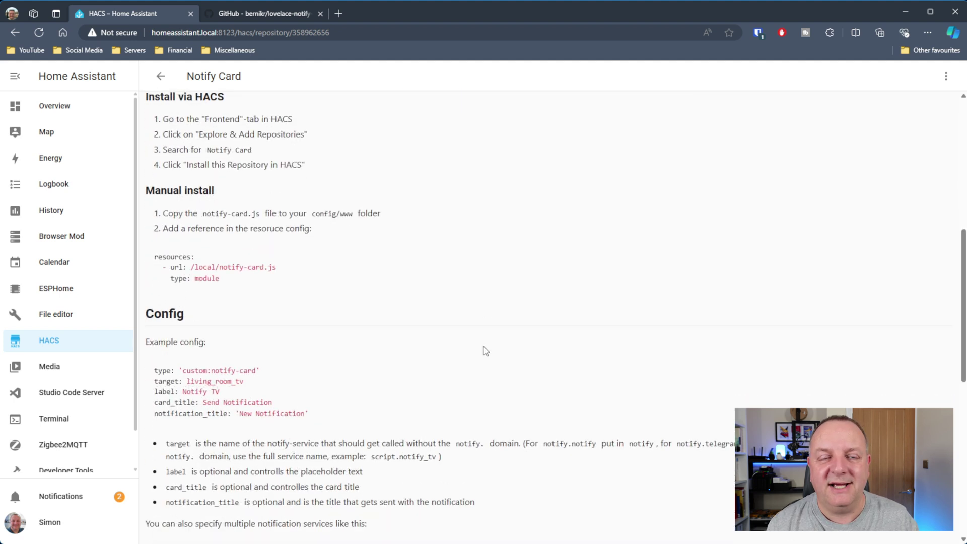
pyautogui.scroll(-2, 485, 350)
pyautogui.scroll(-1, 484, 351)
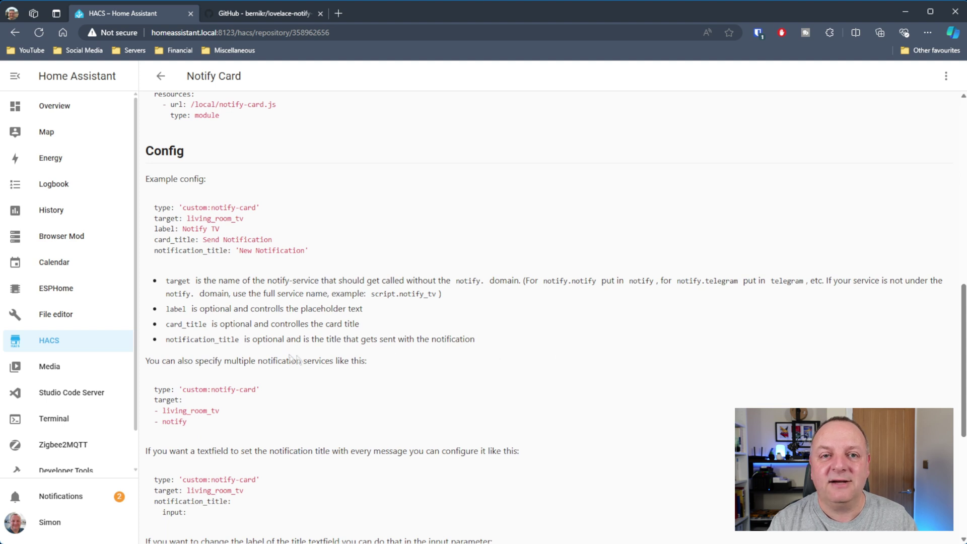
pyautogui.scroll(-2, 608, 405)
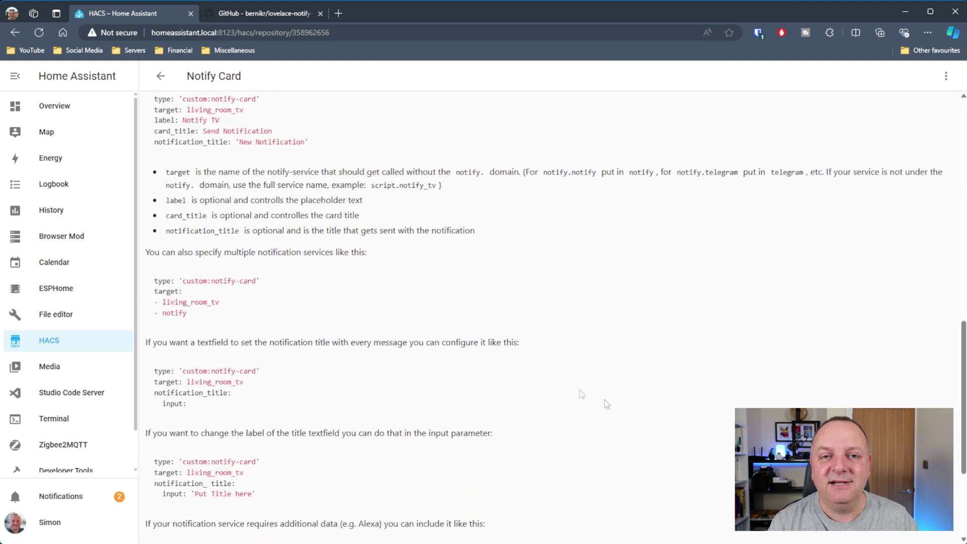
pyautogui.scroll(-2, 569, 340)
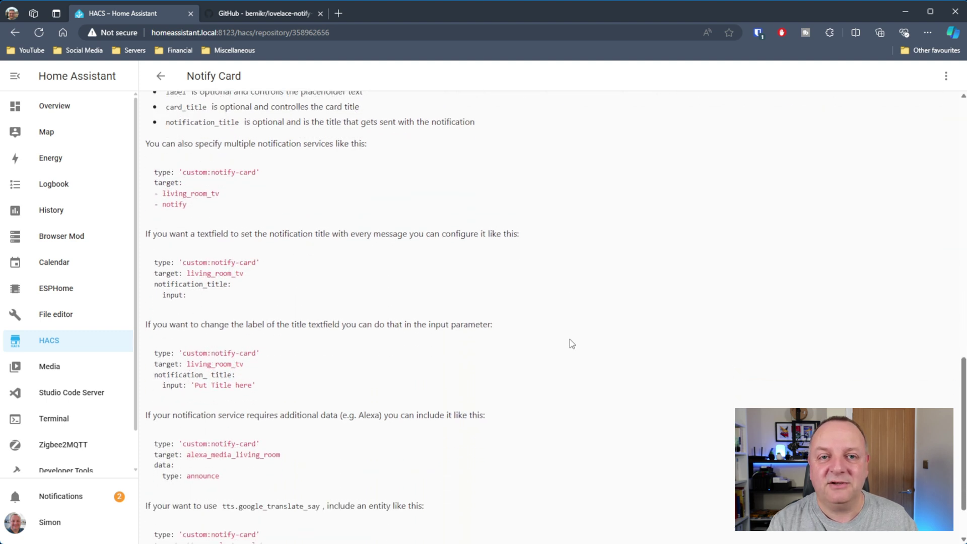
pyautogui.scroll(-2, 569, 339)
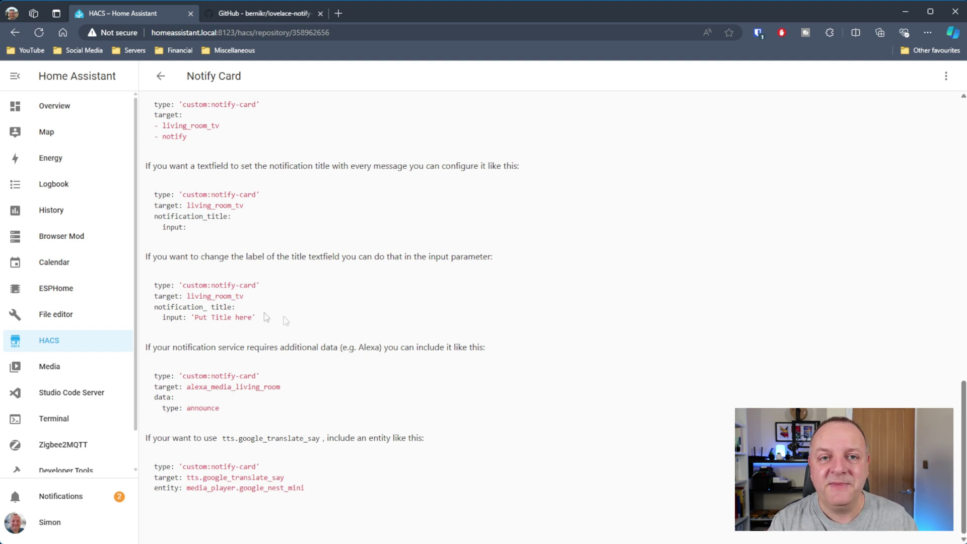
pyautogui.scroll(15, 352, 325)
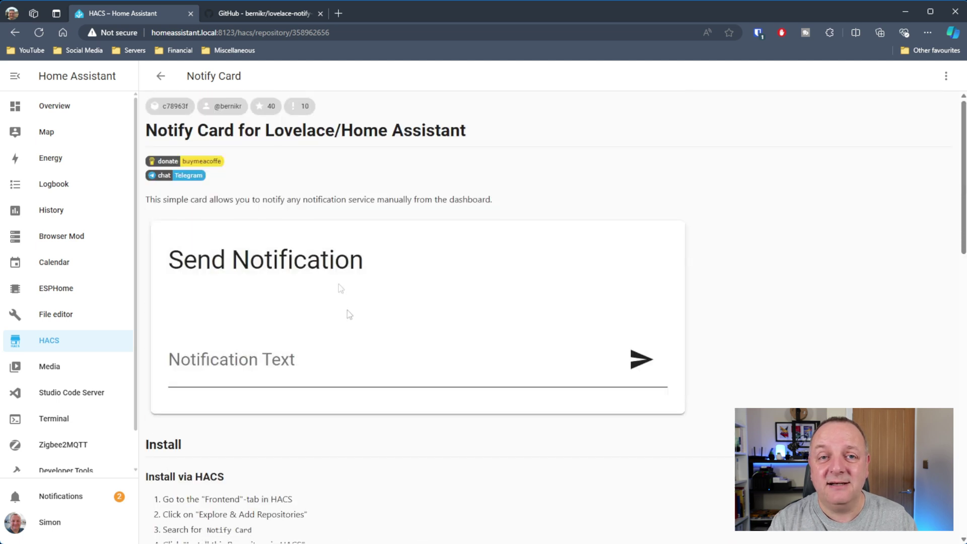
# - Skim the lovelace-notify-card README on GitHub, then return to the Home Assistant TEST2 dashboard
pyautogui.click(247, 14)
pyautogui.scroll(-1, 554, 343)
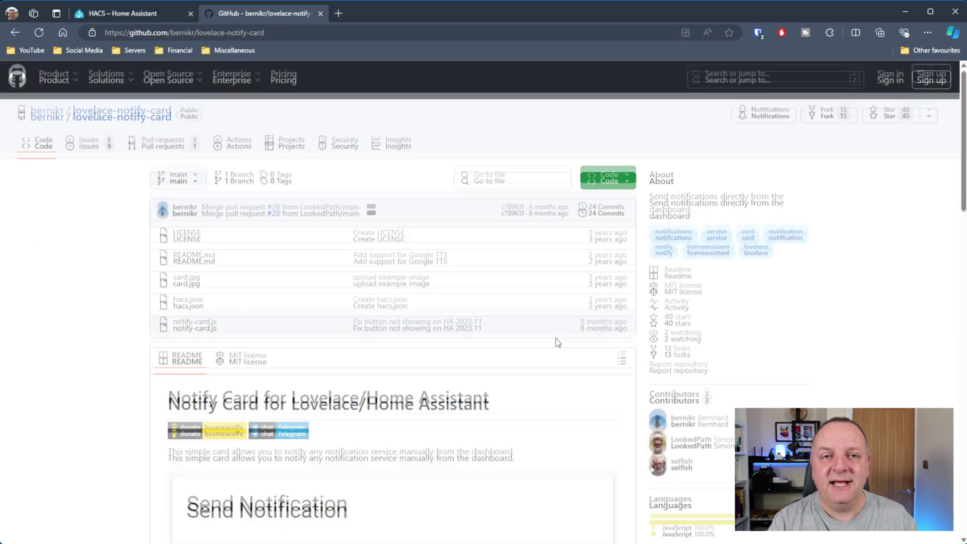
pyautogui.scroll(-18, 555, 339)
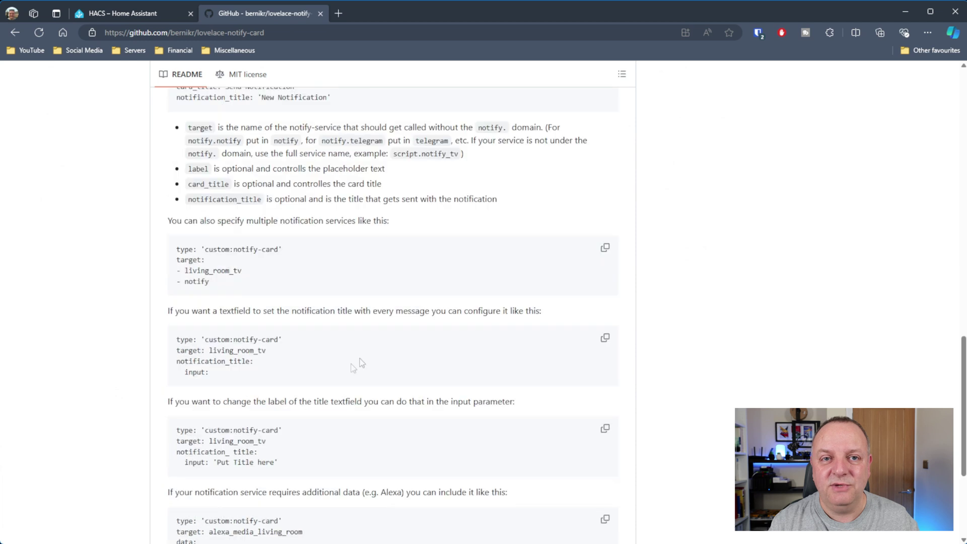
pyautogui.scroll(-4, 360, 361)
pyautogui.scroll(20, 299, 346)
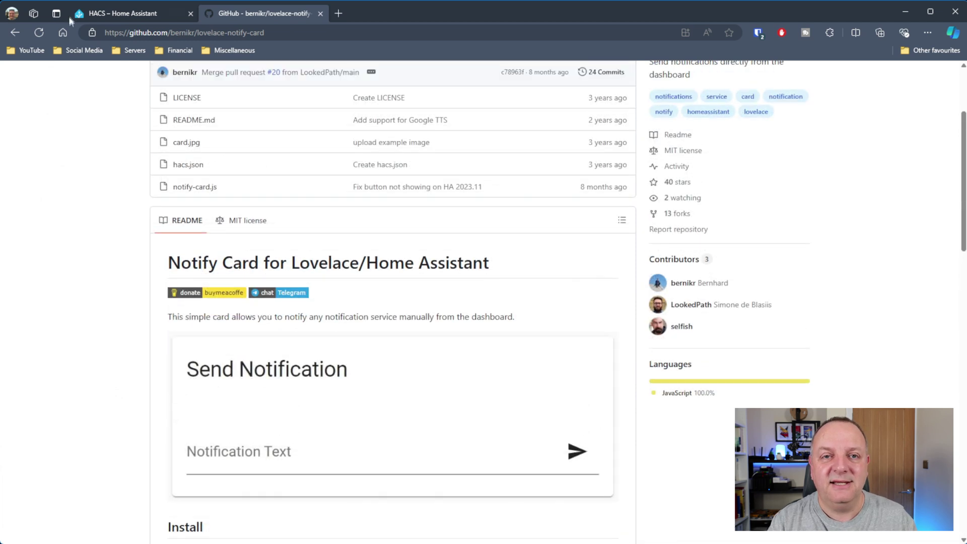
pyautogui.click(111, 14)
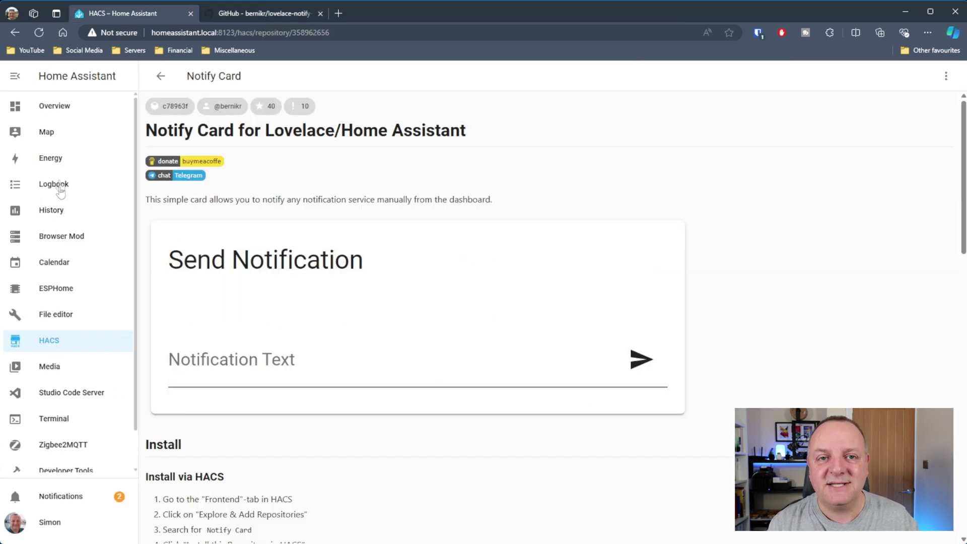
pyautogui.click(55, 104)
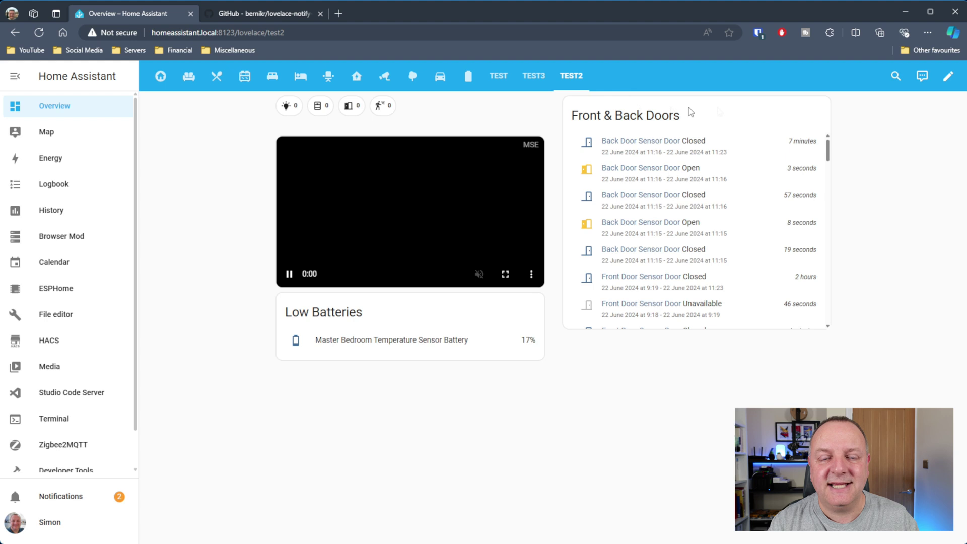
# - Add a Manual card with pasted notify-card YAML targeting the Pixel 7 and office Echo Dot, and save
pyautogui.click(947, 76)
pyautogui.click(498, 424)
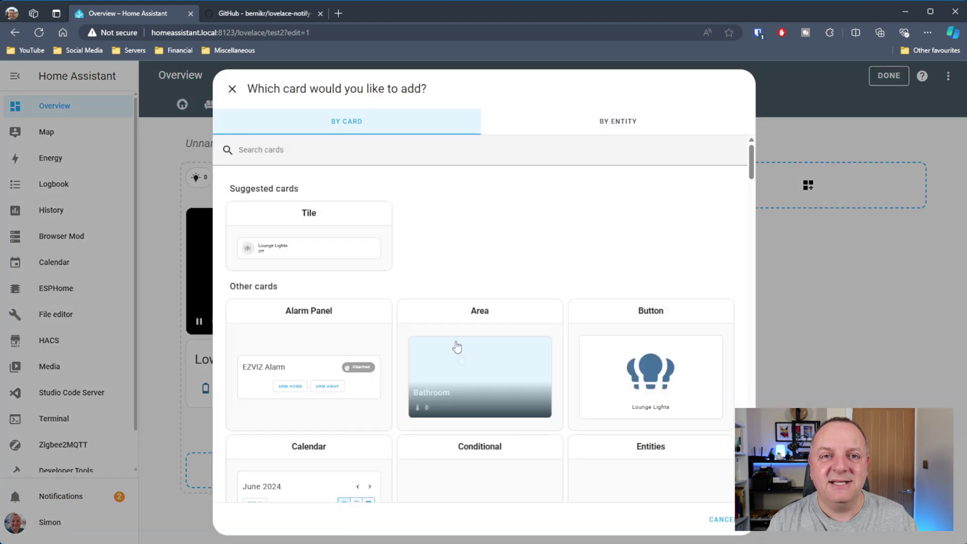
pyautogui.click(294, 157)
pyautogui.write('manual')
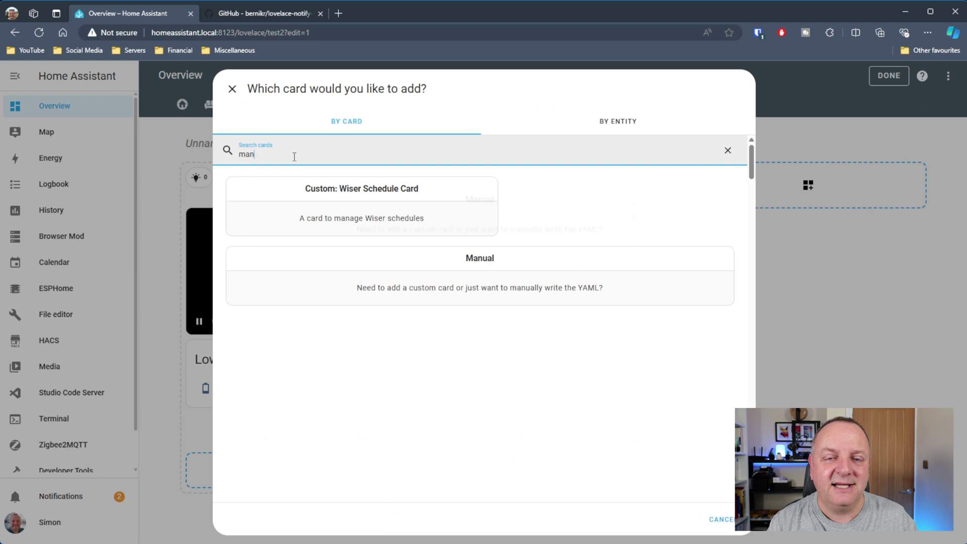
pyautogui.click(382, 202)
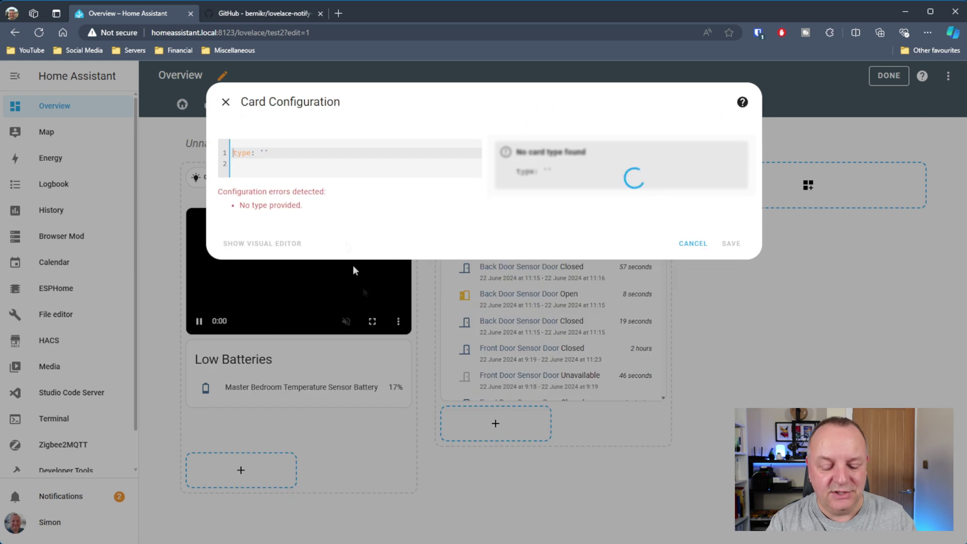
pyautogui.hotkey('ctrl', 'a')
pyautogui.write("type: 'custom:notify-card' target: - mobile_app_pixel_7 - alexa_media_office_echo_dot")
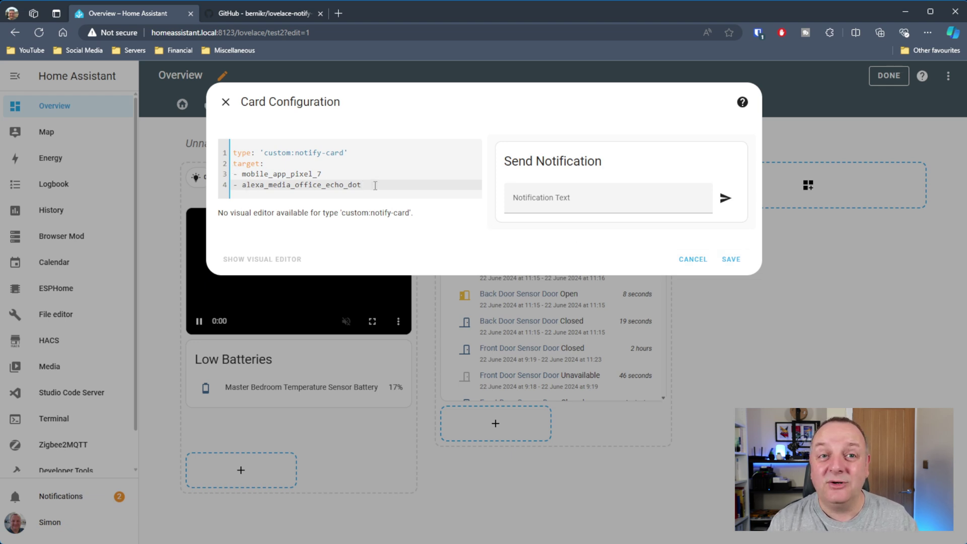
pyautogui.click(730, 260)
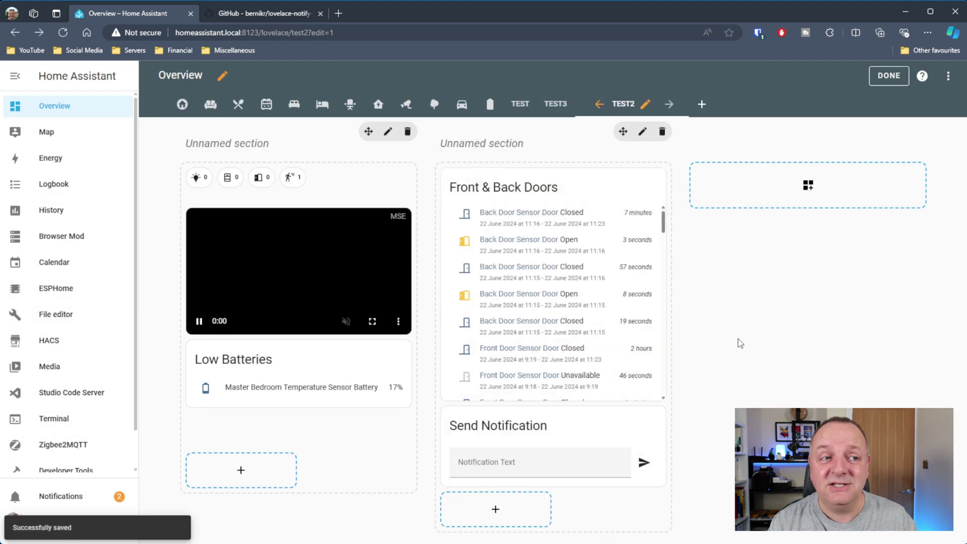
# - Finish editing and send 'Time to edit the video' from the Send Notification card
pyautogui.click(889, 76)
pyautogui.click(630, 395)
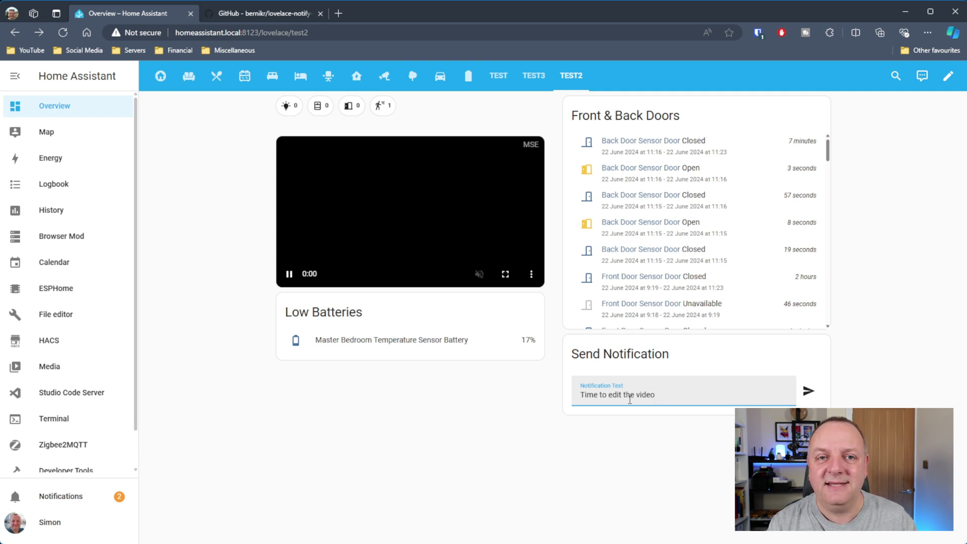
pyautogui.click(808, 391)
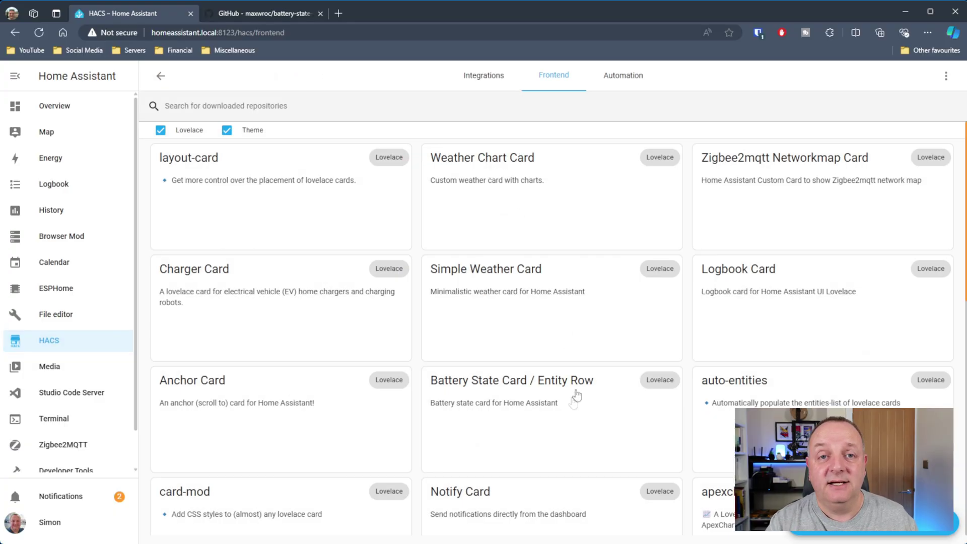
pyautogui.click(571, 406)
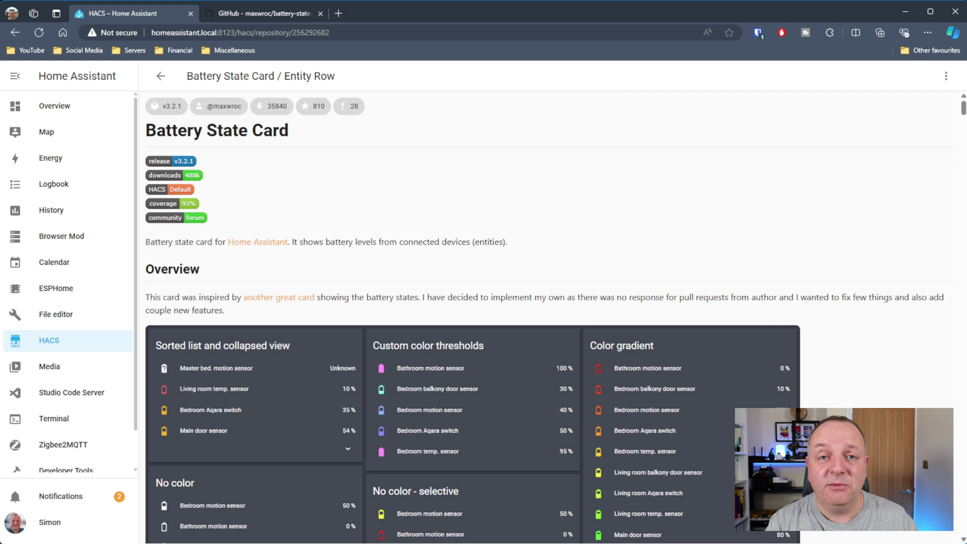
pyautogui.scroll(-2, 758, 162)
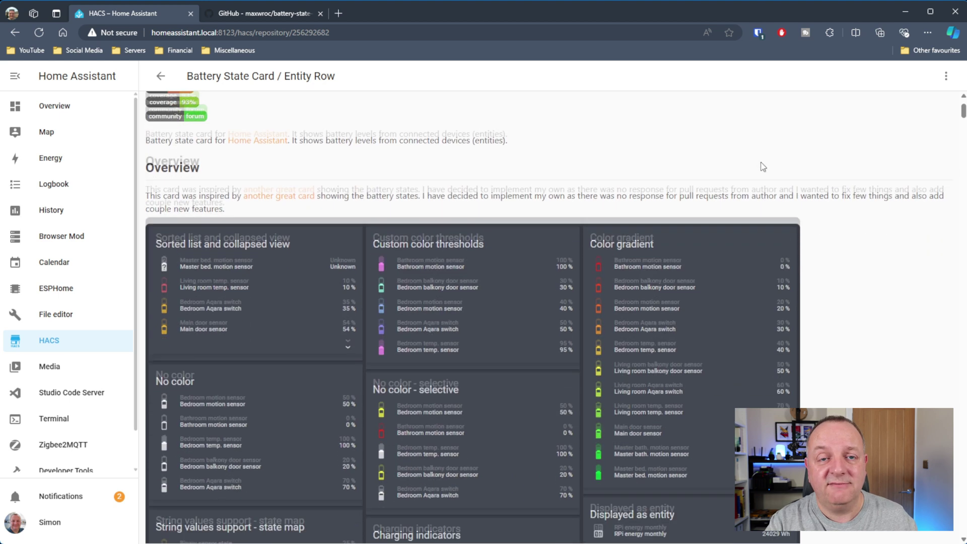
pyautogui.scroll(-2, 762, 166)
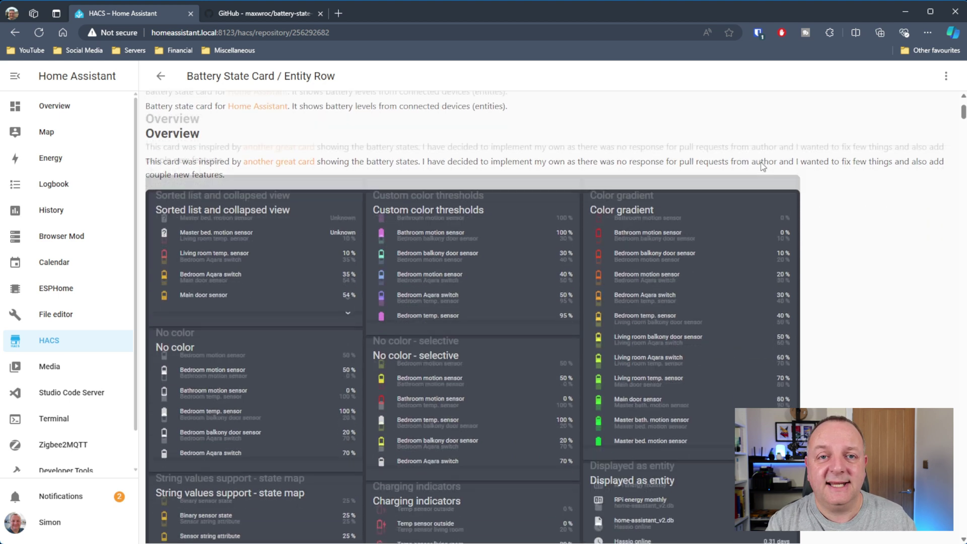
pyautogui.scroll(-1, 761, 167)
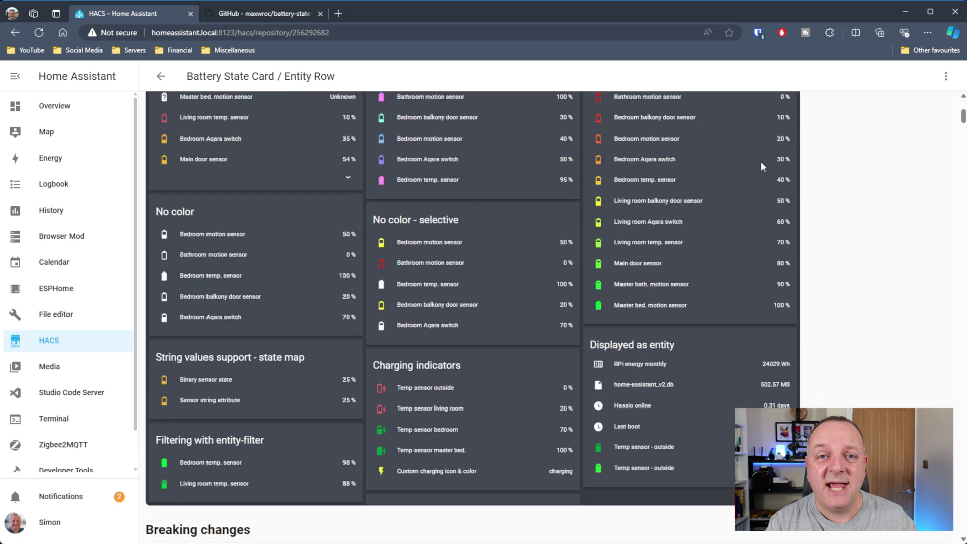
pyautogui.scroll(-1, 761, 166)
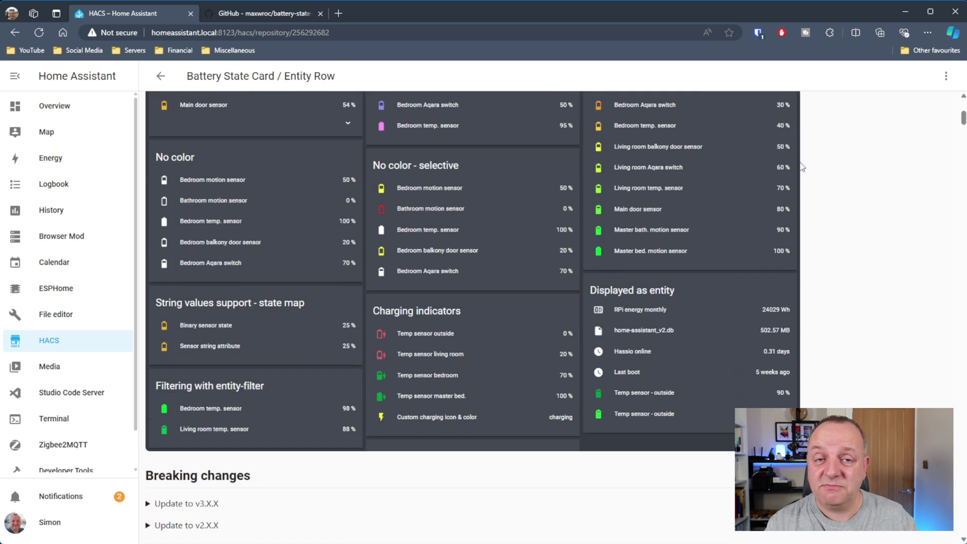
pyautogui.scroll(-1, 849, 171)
pyautogui.scroll(-12, 849, 176)
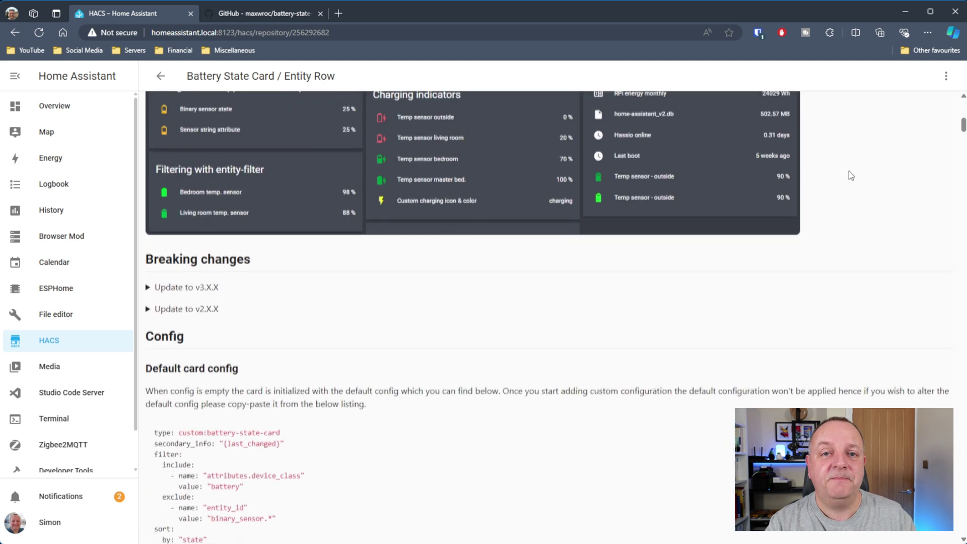
pyautogui.scroll(-10, 848, 171)
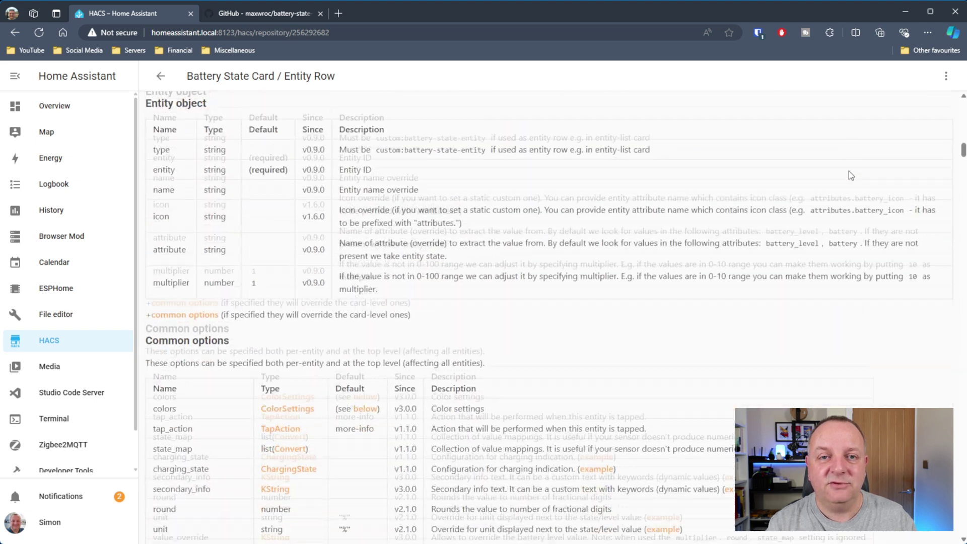
pyautogui.scroll(-15, 848, 171)
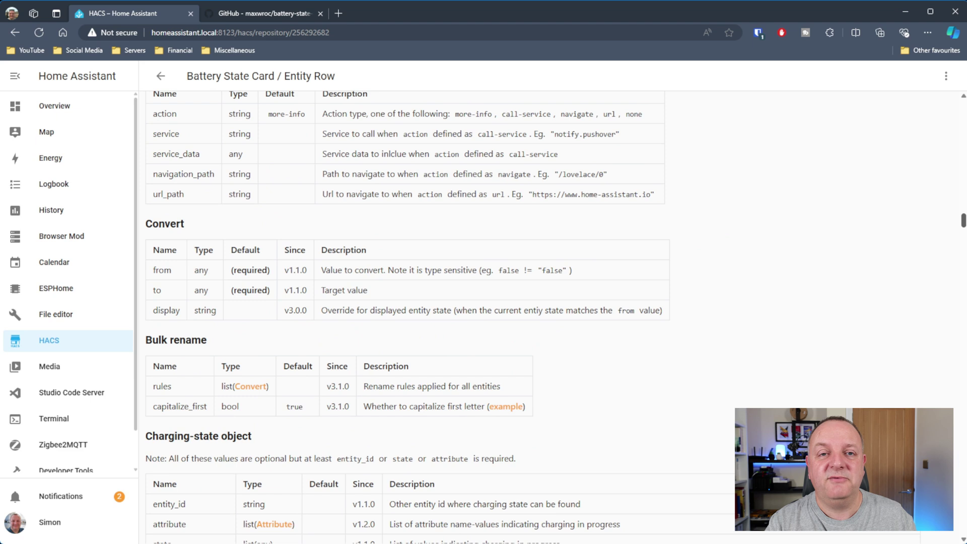
pyautogui.moveTo(962, 220); pyautogui.dragTo(963, 264)
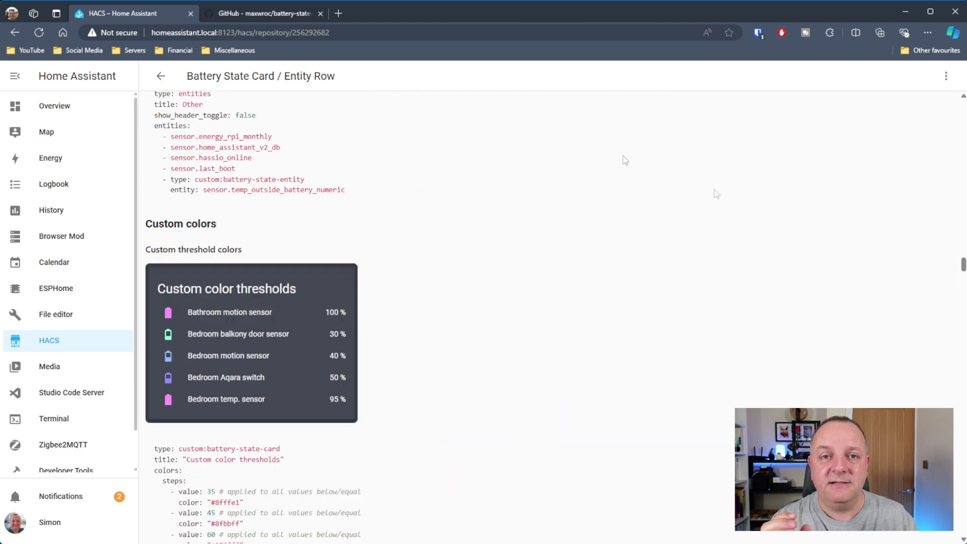
pyautogui.click(246, 15)
pyautogui.scroll(-6, 453, 282)
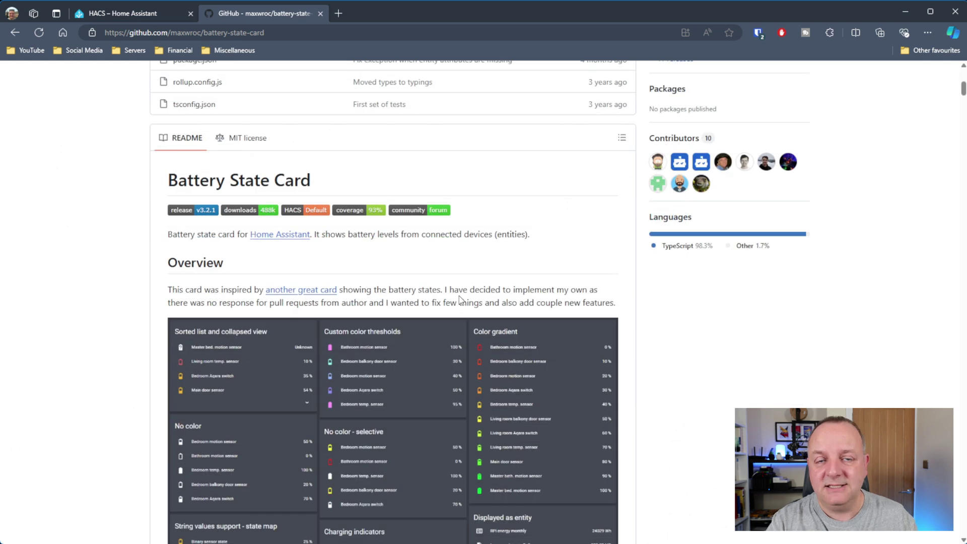
pyautogui.scroll(6, 458, 297)
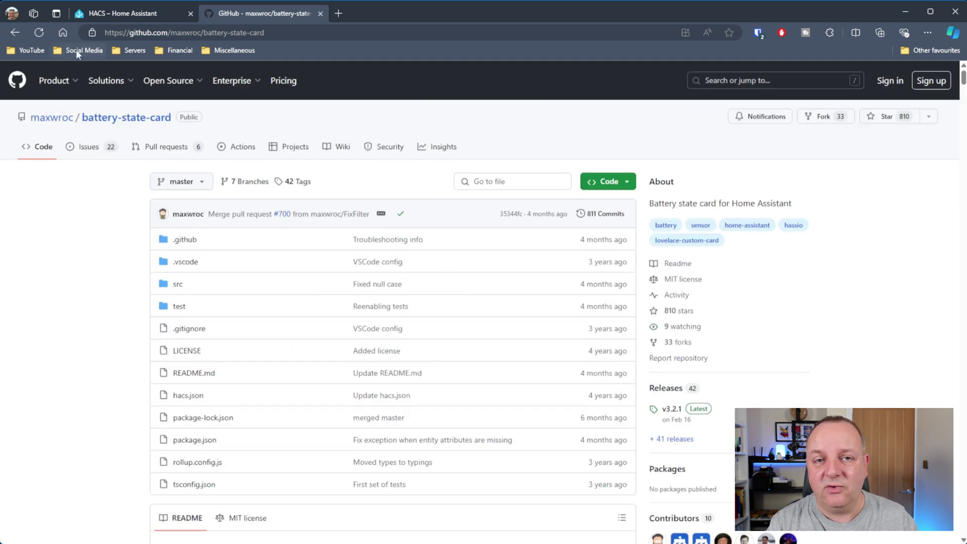
pyautogui.click(113, 14)
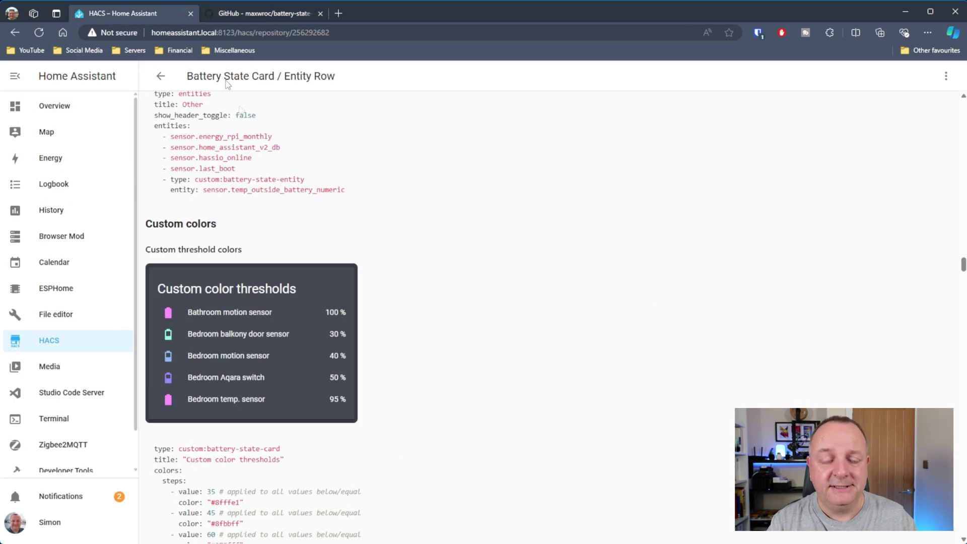
# - Open the Batteries view showing Door Sensors, Cameras, Covers, Motion and Temperature Sensors battery cards
pyautogui.click(50, 109)
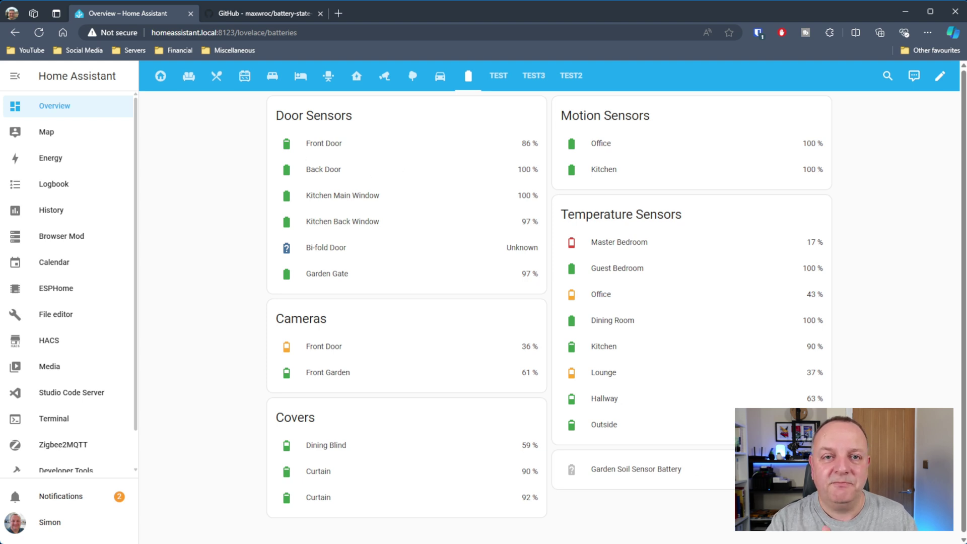
# - Bring up the battery-state-card GitHub repository and scroll its README to examples like HDD temperatures
pyautogui.click(261, 14)
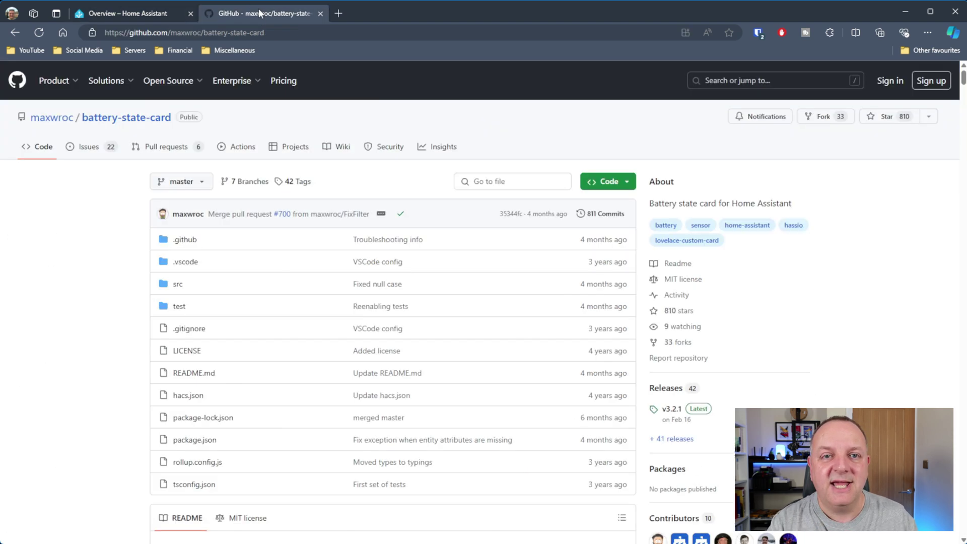
pyautogui.moveTo(963, 80); pyautogui.dragTo(962, 466)
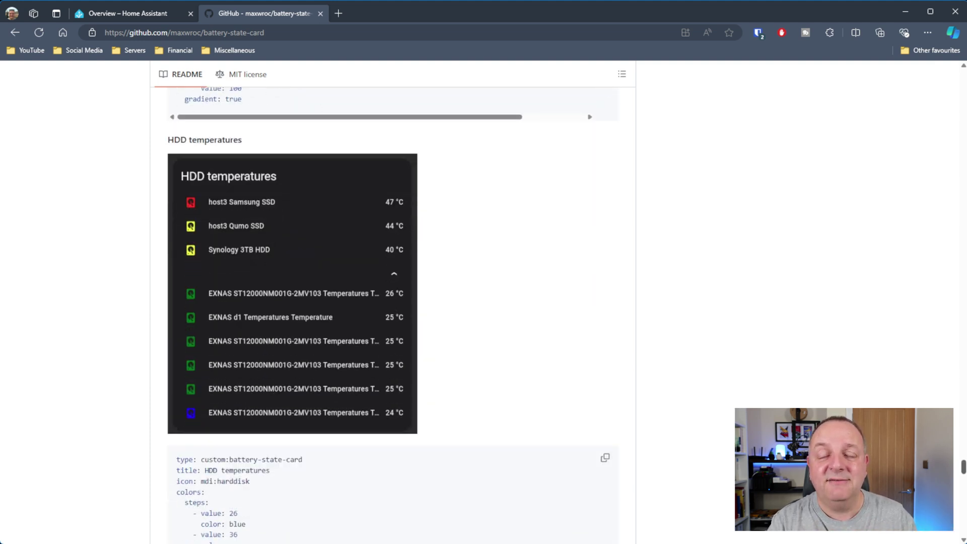
pyautogui.scroll(-6, 291, 280)
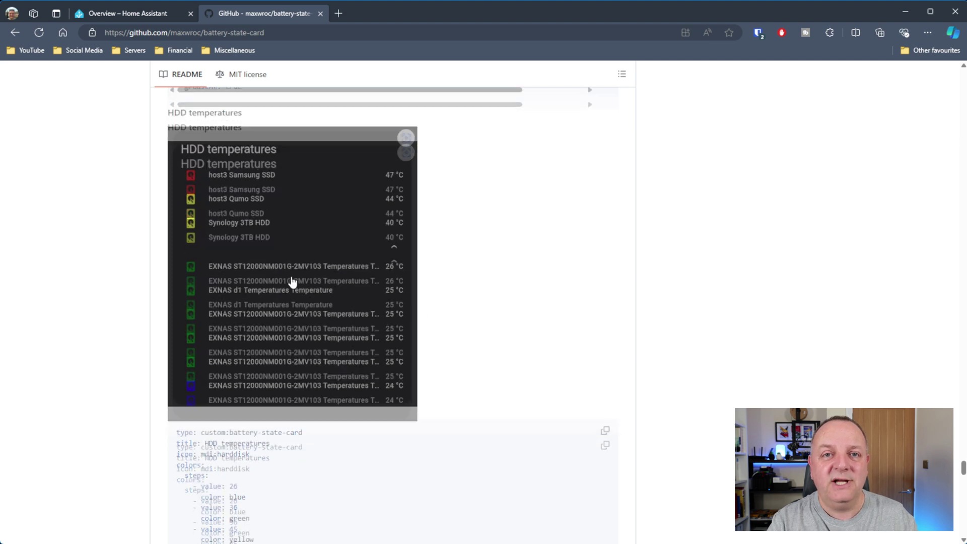
pyautogui.scroll(-8, 294, 279)
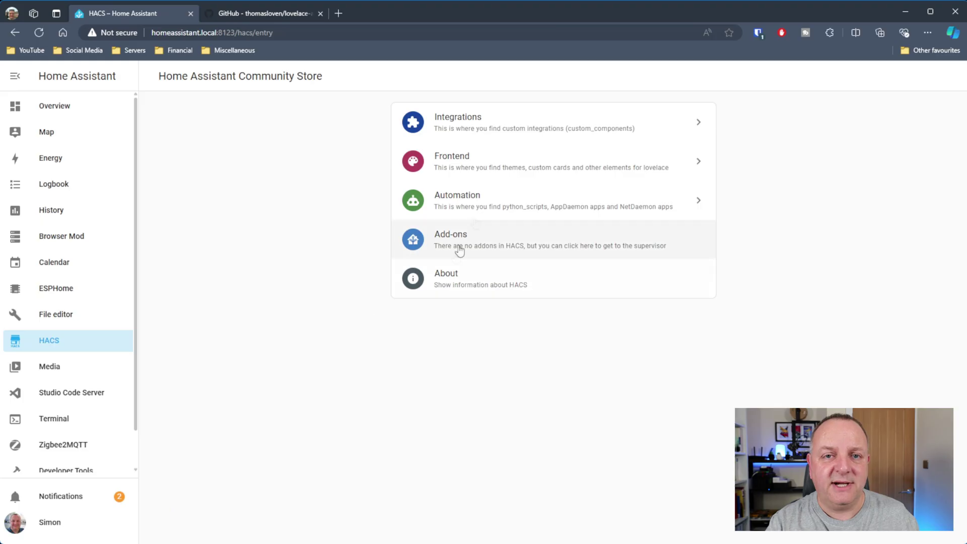
# - In the HACS Frontend list, open the auto-entities repository details page
pyautogui.click(487, 175)
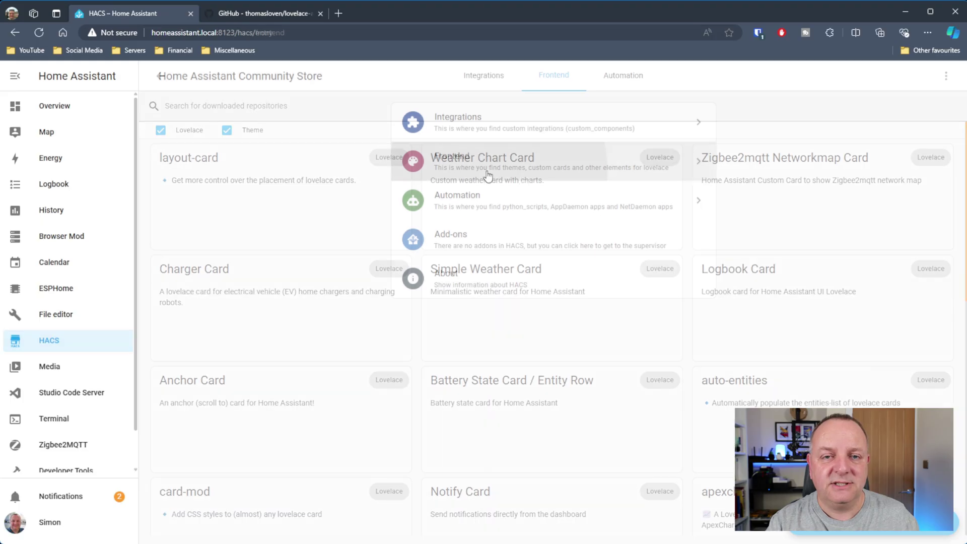
pyautogui.scroll(-2, 606, 307)
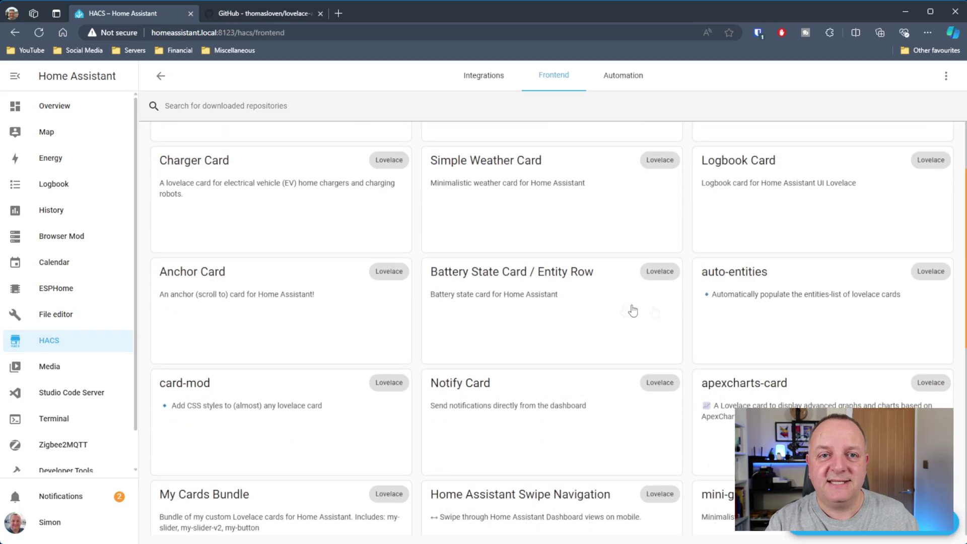
pyautogui.click(777, 304)
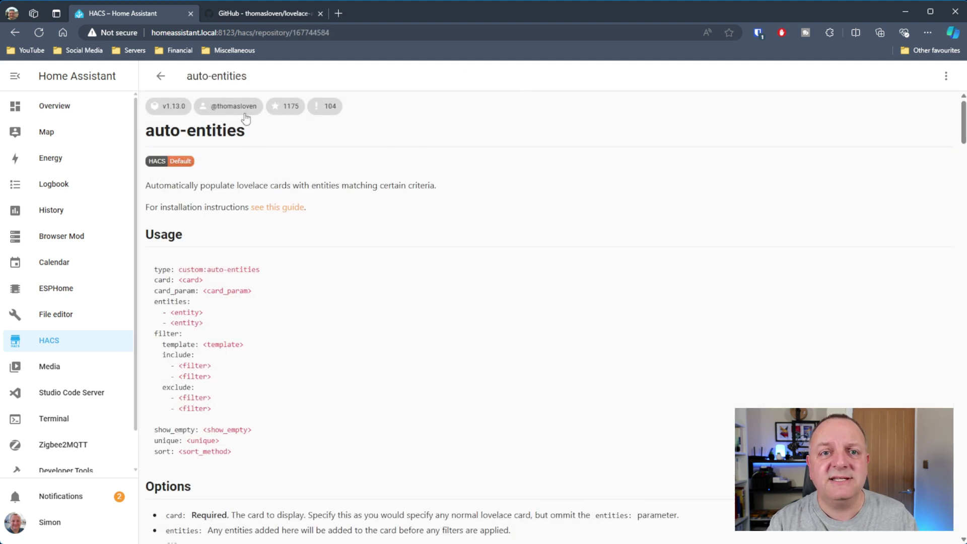
# - Read the lovelace-auto-entities GitHub README's filter section, then return to Home Assistant
pyautogui.click(258, 18)
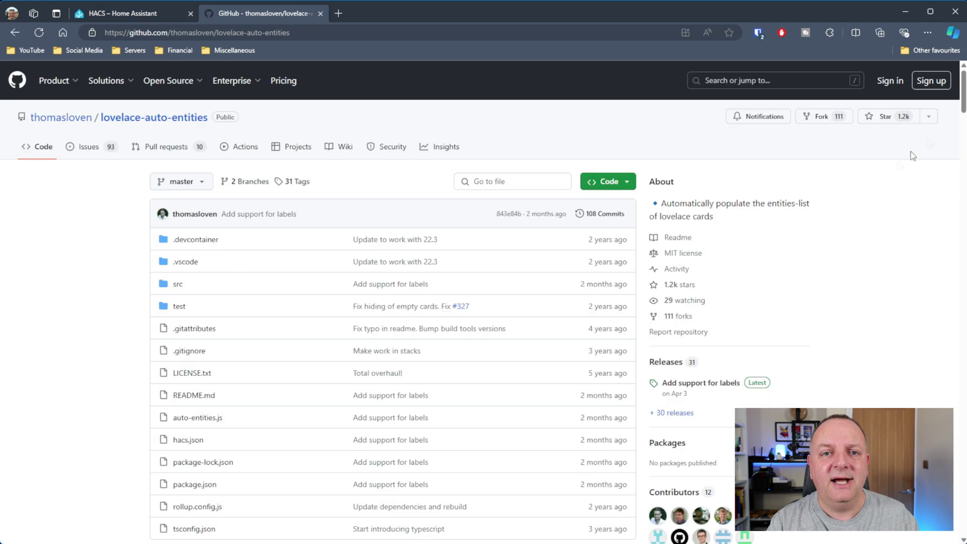
pyautogui.moveTo(962, 90); pyautogui.dragTo(962, 283)
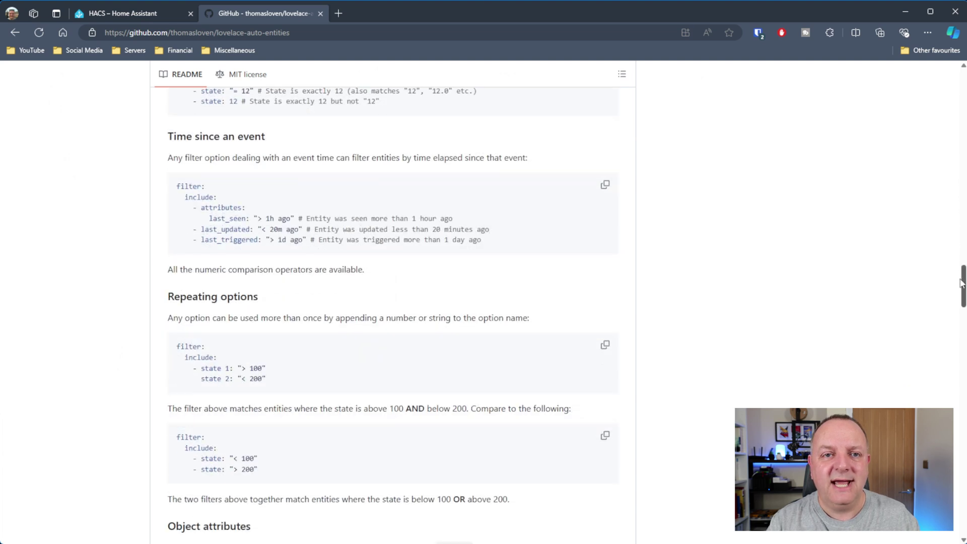
pyautogui.click(134, 13)
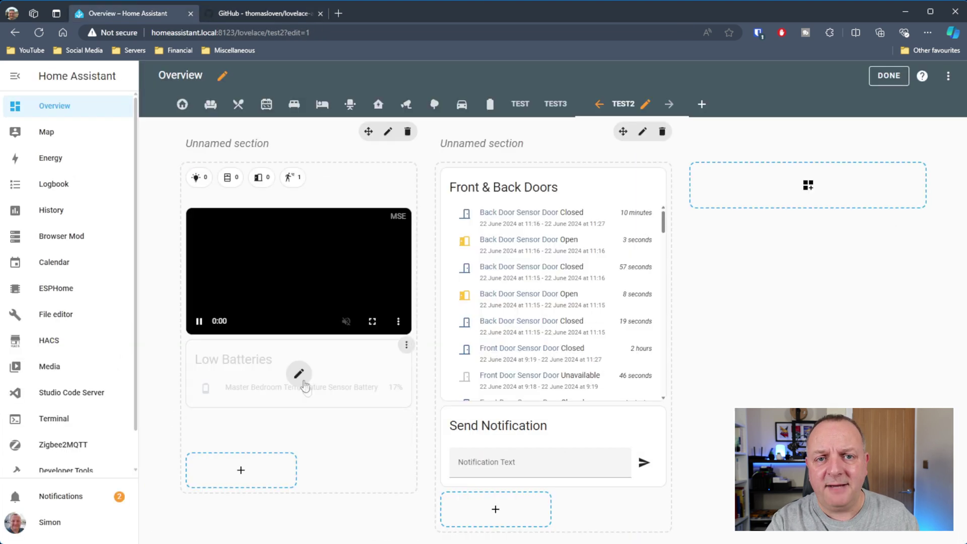
# - Open the Low Batteries card's configuration and show it in the YAML code editor
pyautogui.click(297, 371)
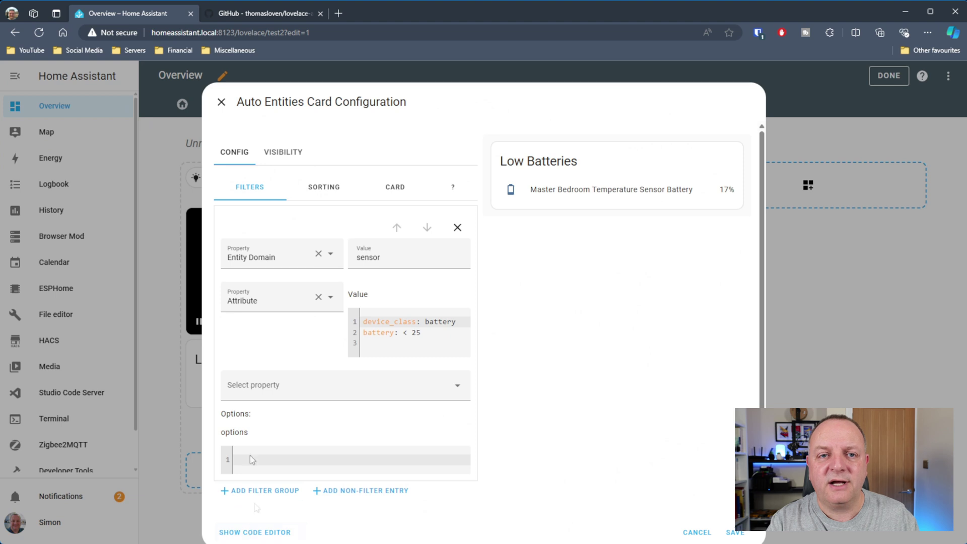
pyautogui.click(272, 533)
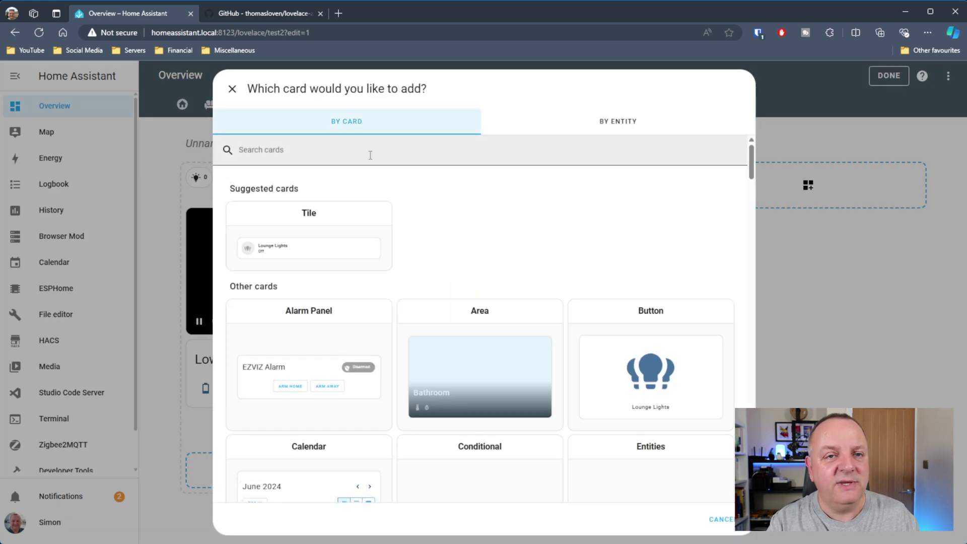
# - Add a new Auto Entities card to the section and show its YAML
pyautogui.click(362, 153)
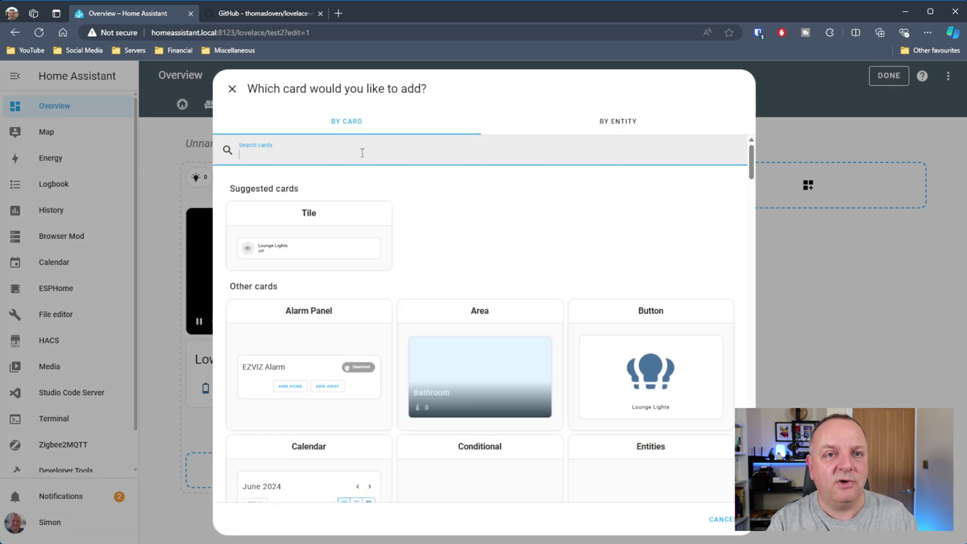
pyautogui.write('auto')
pyautogui.click(525, 295)
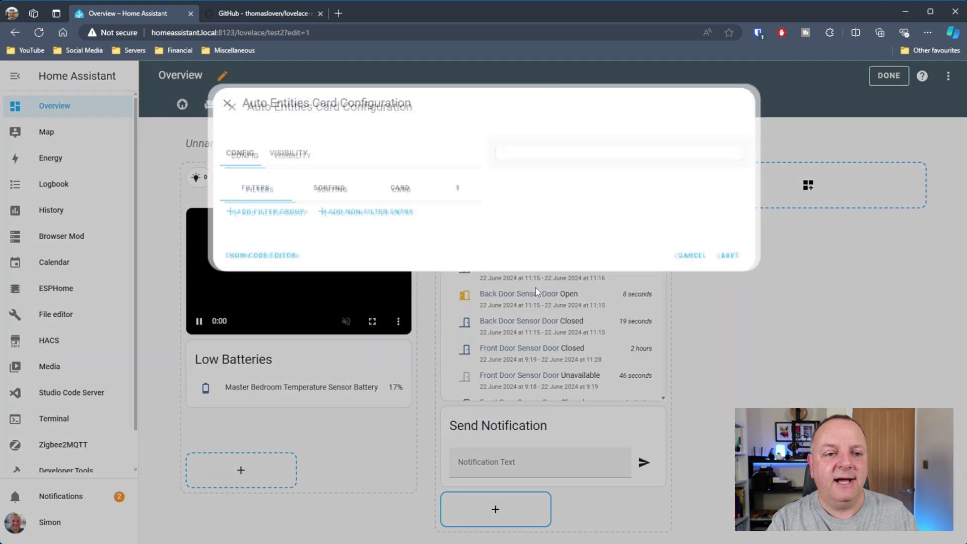
pyautogui.click(282, 264)
# - Replace the default YAML with the pasted Low Batteries configuration and retitle it 'Lights O'
pyautogui.click(329, 217)
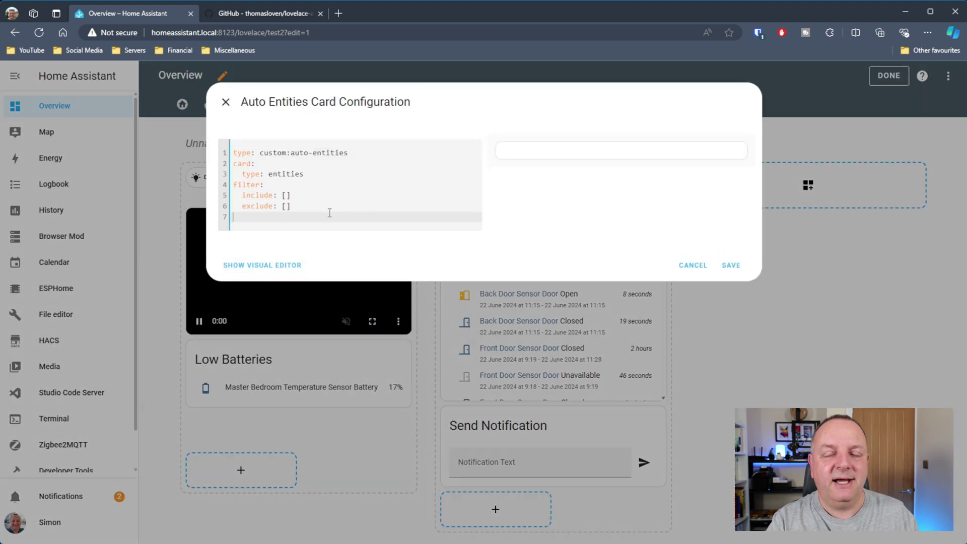
pyautogui.hotkey('ctrl', 'a')
pyautogui.write("type: custom:auto-entities card:   show_header_toggle: false   type: entities   title: Low Batteries unique: entity filter:   include:     - domain: sensor       attributes:         device_class: battery         battery: < 25   exclude:     - state: 'off'     - state: unavailable     - hidden_by: user     - name: /[Ll]ow/     - name: /[Ss]tate/     - entity_id: /[Bb]attery_plus/ sort:   method: state   numeric: true")
pyautogui.press('Down')
pyautogui.press('Down')
pyautogui.press('Down')
pyautogui.press('Down')
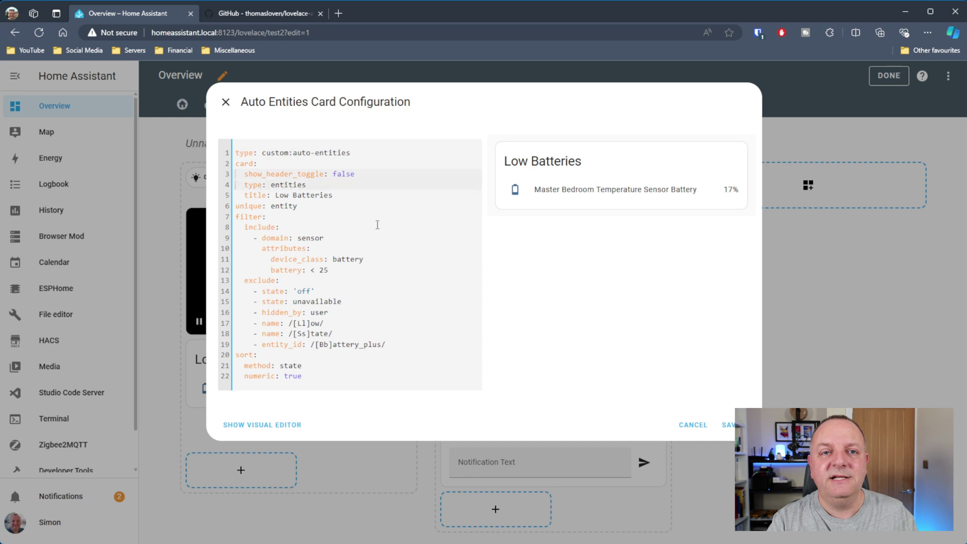
pyautogui.press('End')
pyautogui.hotkey('ctrl', 'shift', 'Left')
pyautogui.hotkey('ctrl', 'shift', 'Left')
pyautogui.write('Lights O')
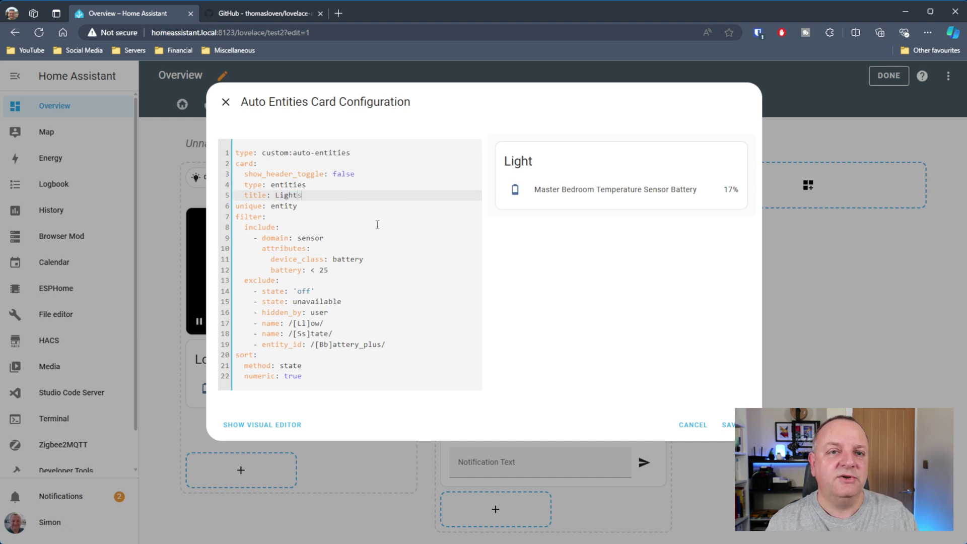
# - Change the domain filter value from sensor to light
pyautogui.press('Down')
pyautogui.press('Down')
pyautogui.press('Down')
pyautogui.press('Down')
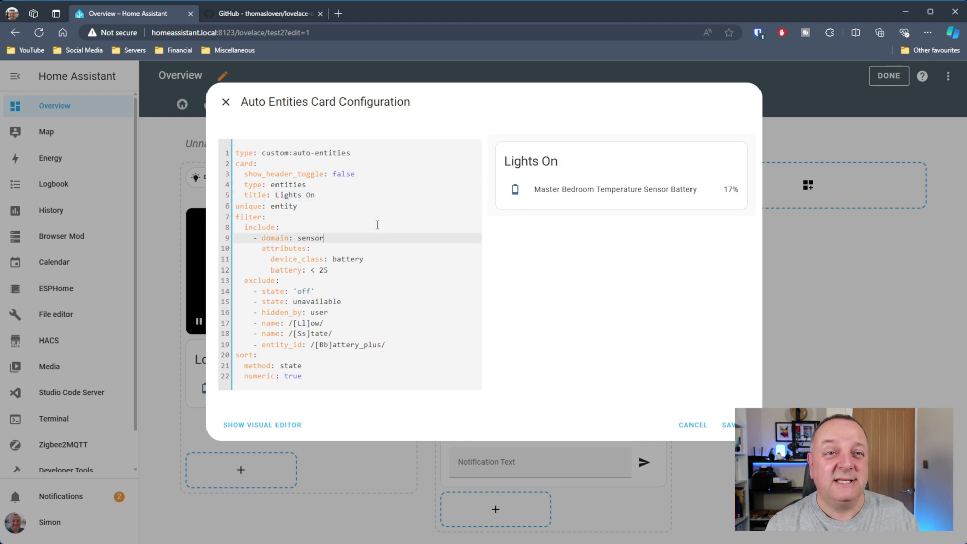
pyautogui.press('End')
pyautogui.hotkey('ctrl', 'shift', 'Left')
pyautogui.write('l')
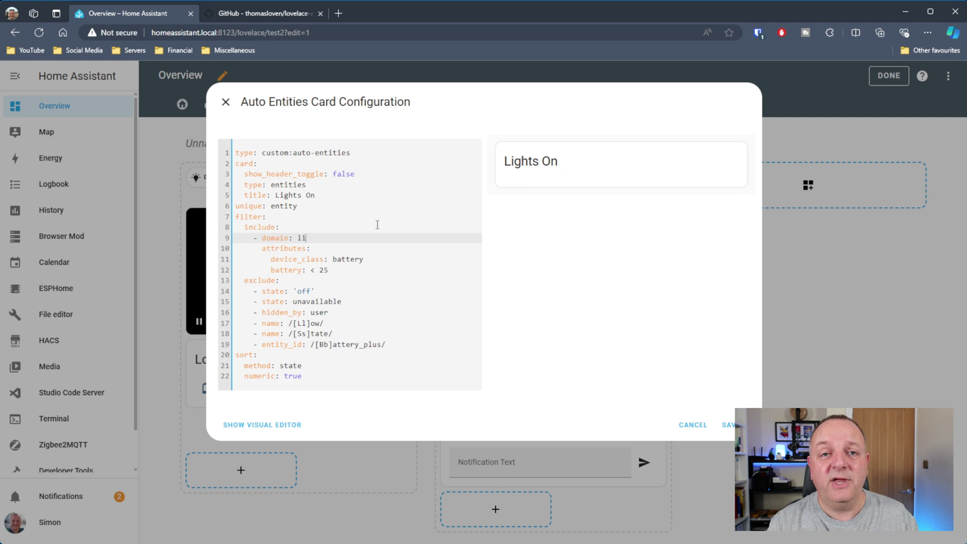
# - Delete the battery attribute filter lines and the battery_plus exclusion line
pyautogui.press('Down')
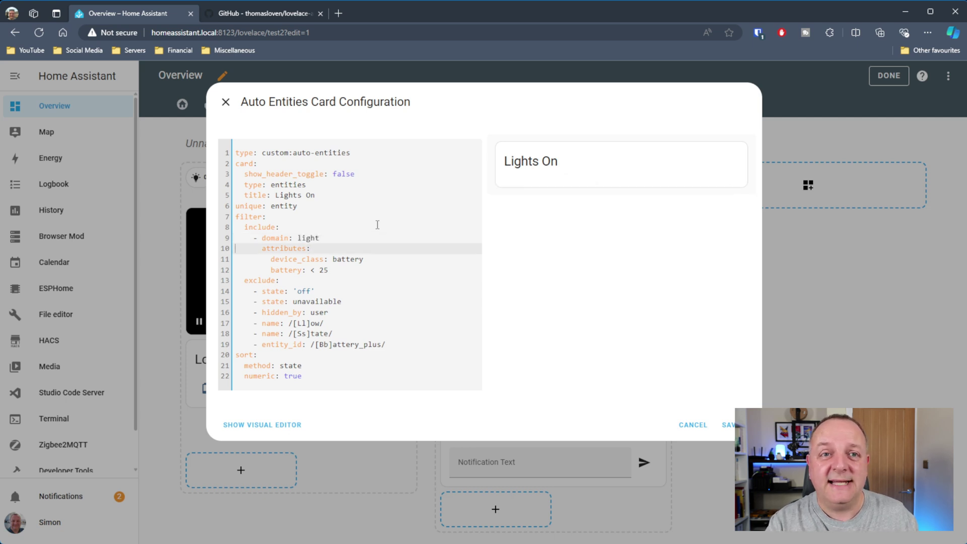
pyautogui.hotkey('shift', 'Down')
pyautogui.hotkey('shift', 'Down')
pyautogui.hotkey('shift', 'Down')
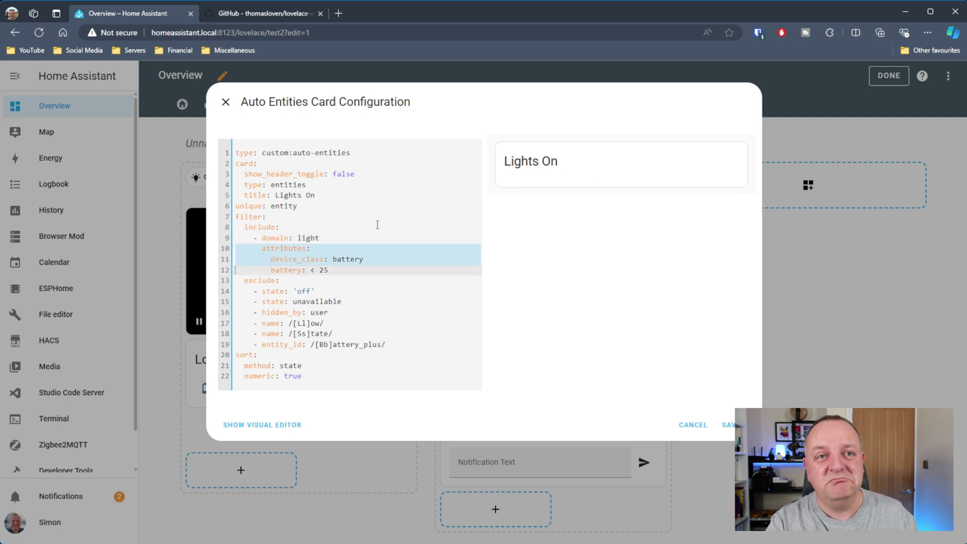
pyautogui.press('Delete')
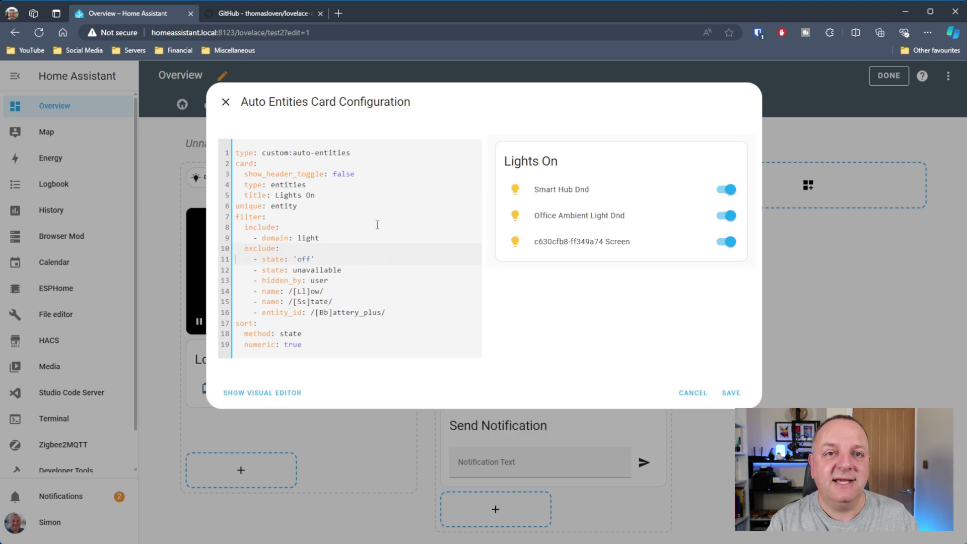
pyautogui.press('Down')
pyautogui.press('Down')
pyautogui.press('Down')
pyautogui.press('Down')
pyautogui.press('Down')
pyautogui.press('Down')
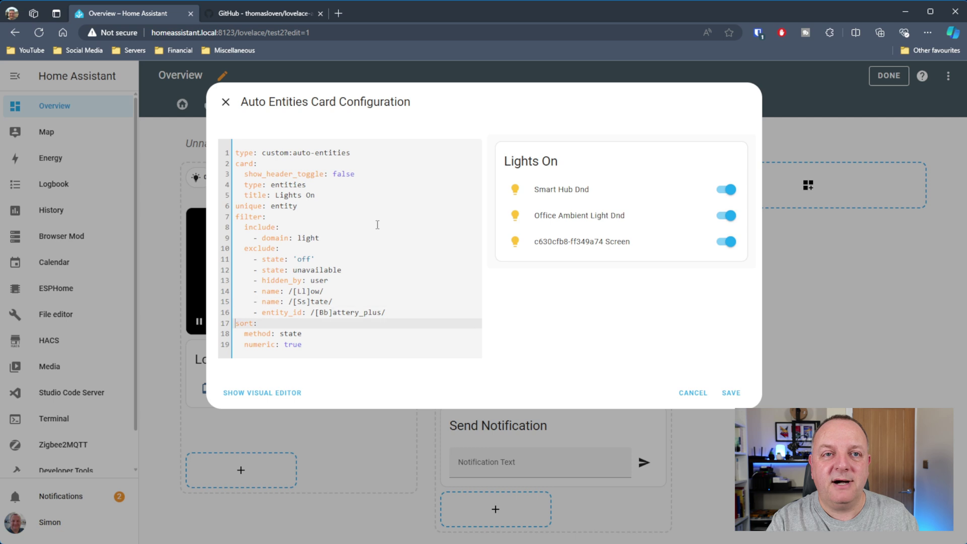
pyautogui.press('Up')
pyautogui.press('Up')
pyautogui.press('Down')
pyautogui.hotkey('shift', 'Down')
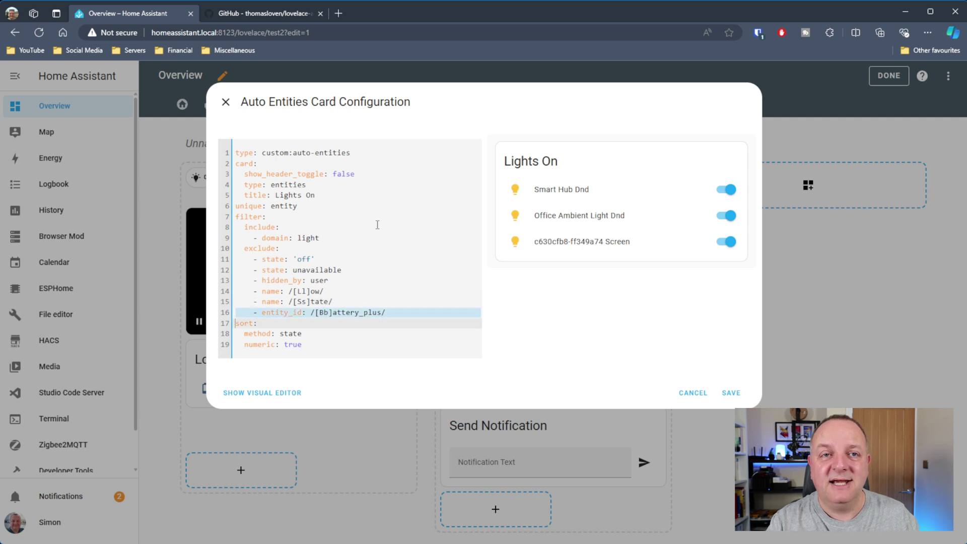
pyautogui.press('Delete')
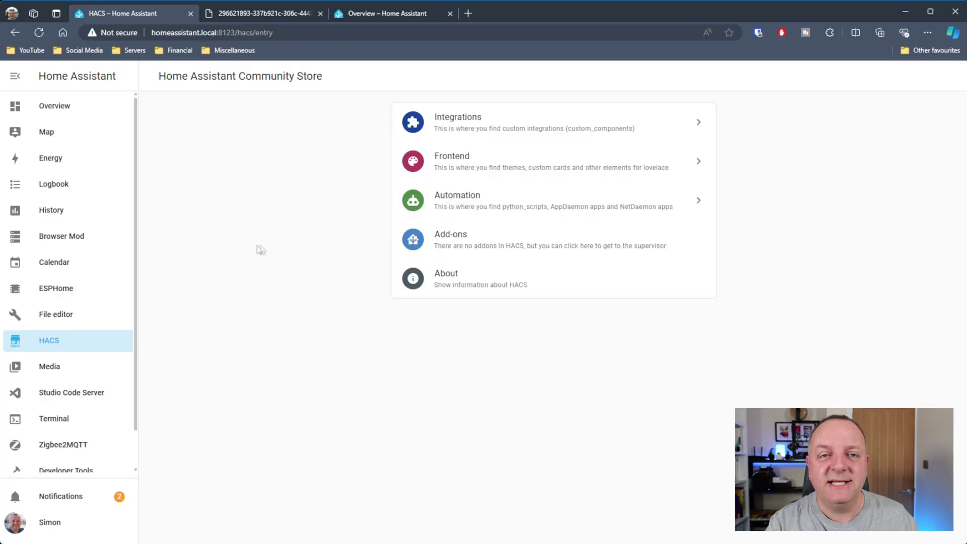
pyautogui.click(55, 158)
pyautogui.scroll(-6, 443, 278)
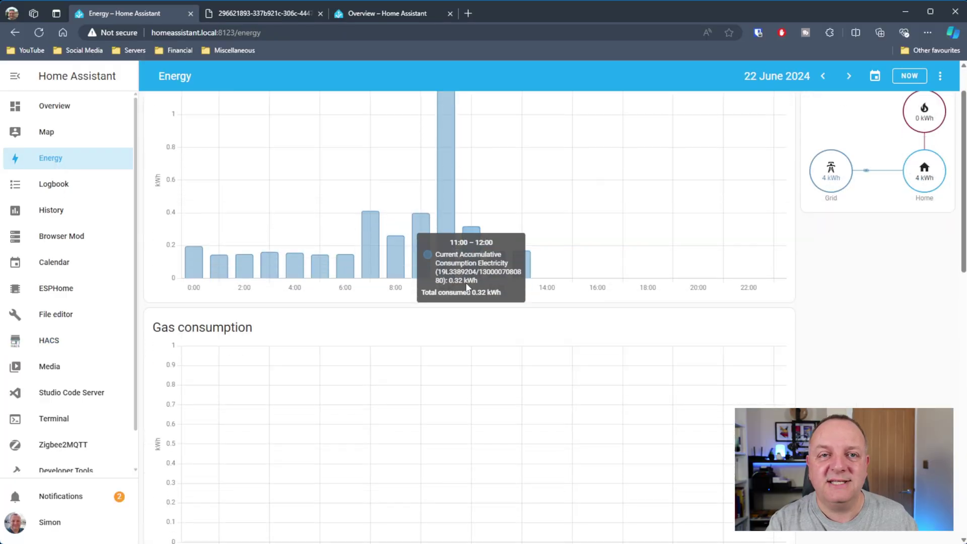
pyautogui.scroll(-8, 597, 296)
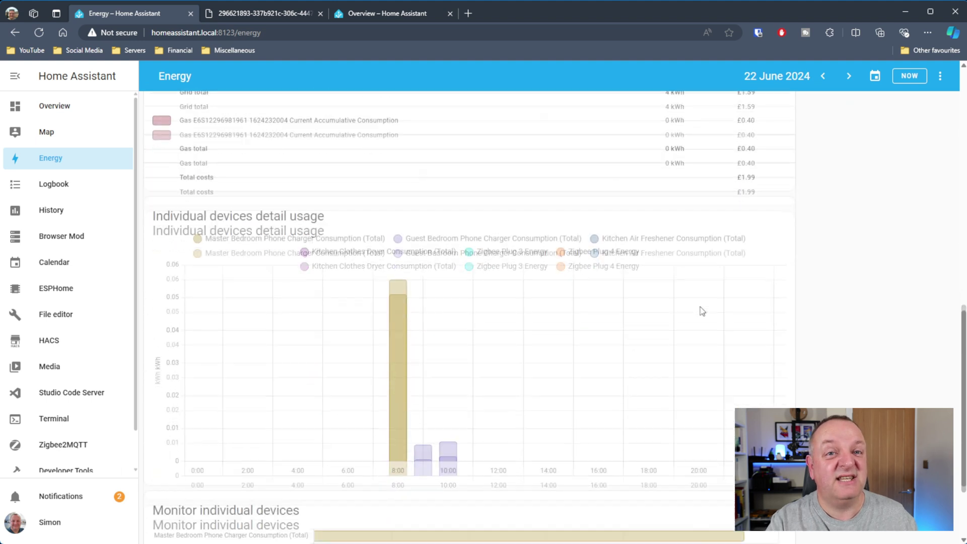
pyautogui.scroll(14, 802, 318)
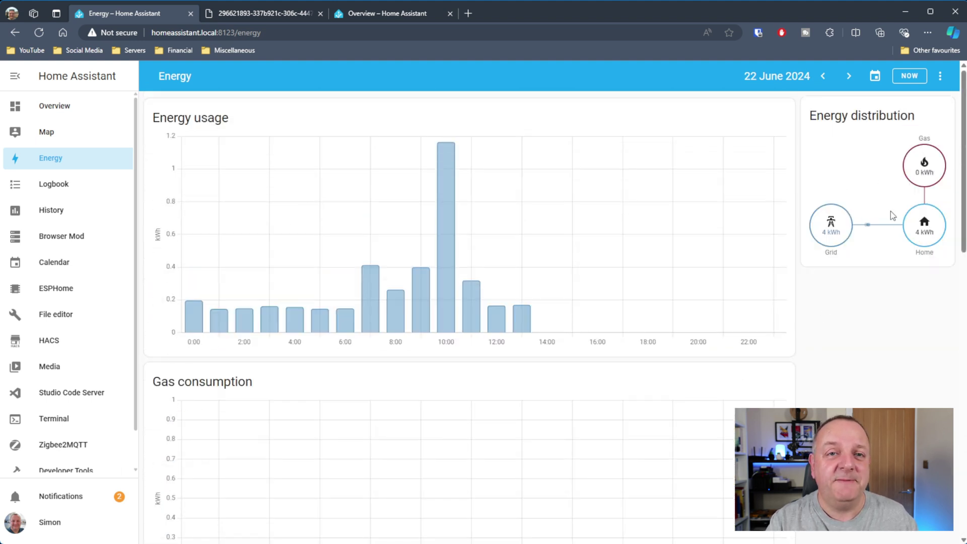
pyautogui.click(56, 347)
# - Browse the Power Flow Card Plus details in HACS Frontend, then switch to its GitHub repository
pyautogui.click(464, 172)
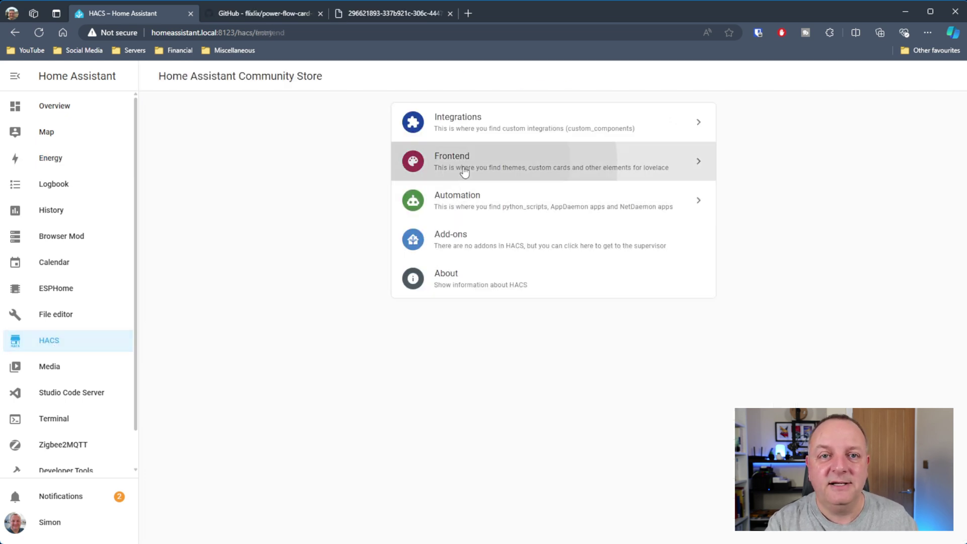
pyautogui.scroll(-10, 331, 373)
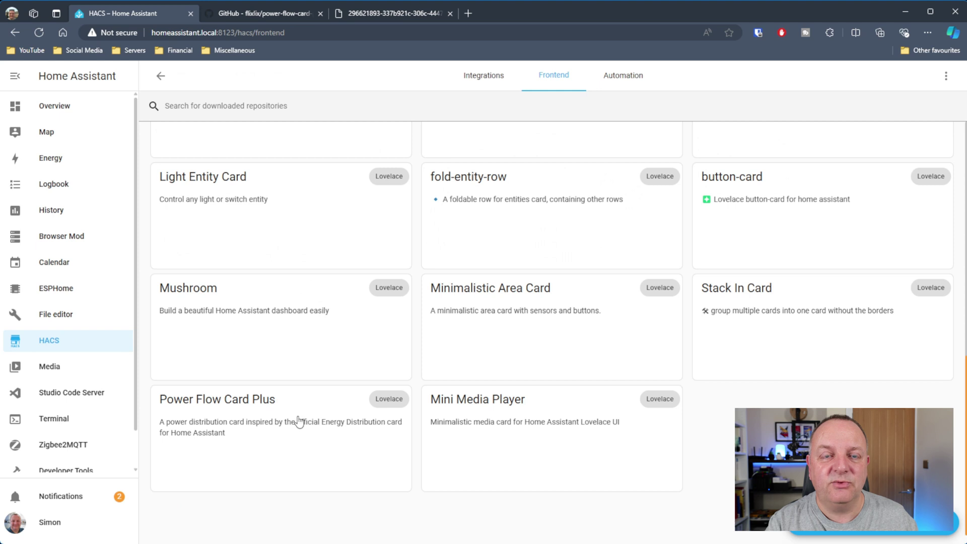
pyautogui.click(299, 420)
pyautogui.scroll(-1, 746, 222)
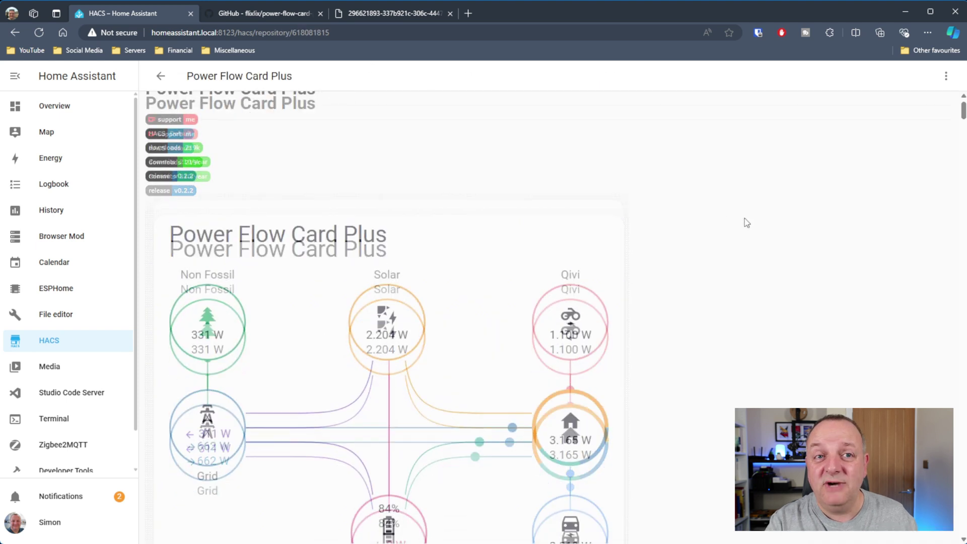
pyautogui.scroll(-2, 744, 219)
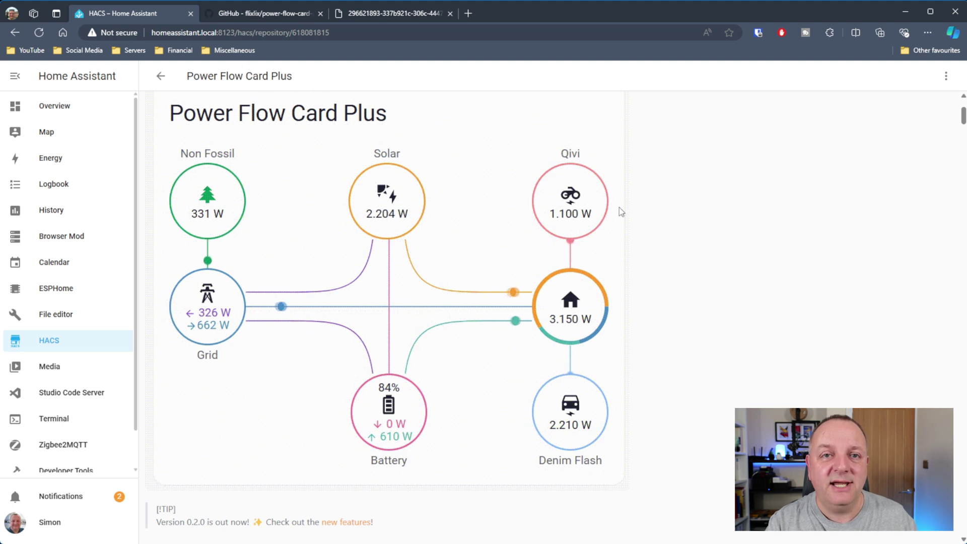
pyautogui.click(257, 16)
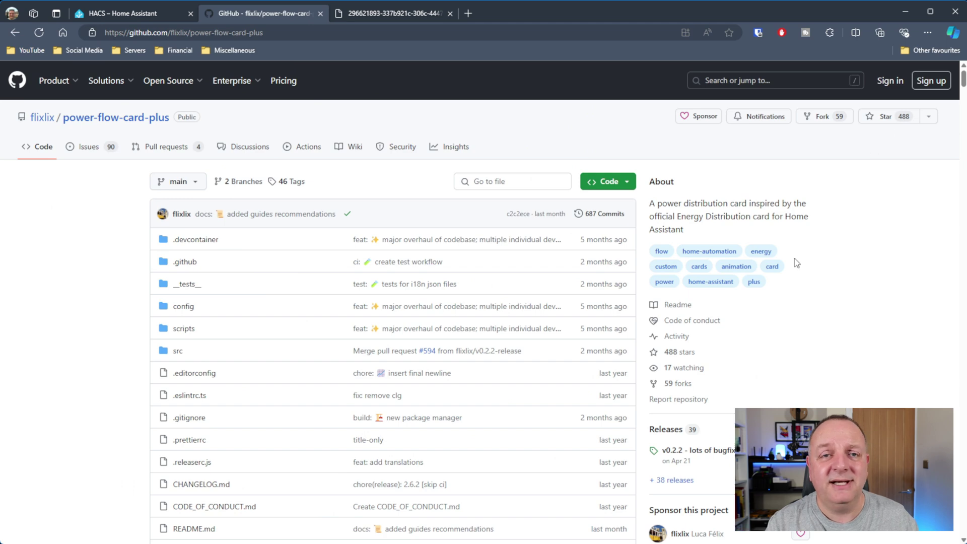
# - Scroll through the power-flow-card-plus README, then return to the Home Assistant test2 dashboard
pyautogui.scroll(-20, 803, 279)
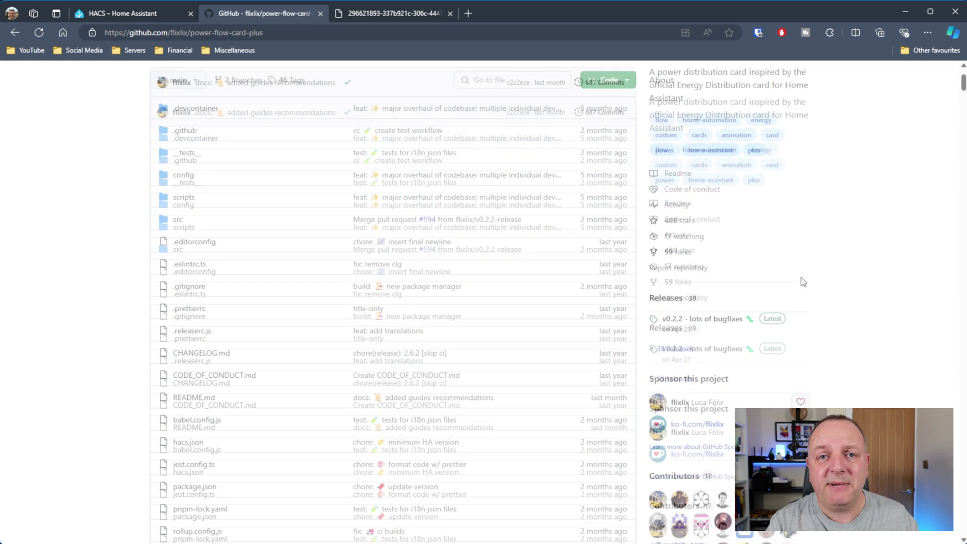
pyautogui.scroll(-15, 799, 279)
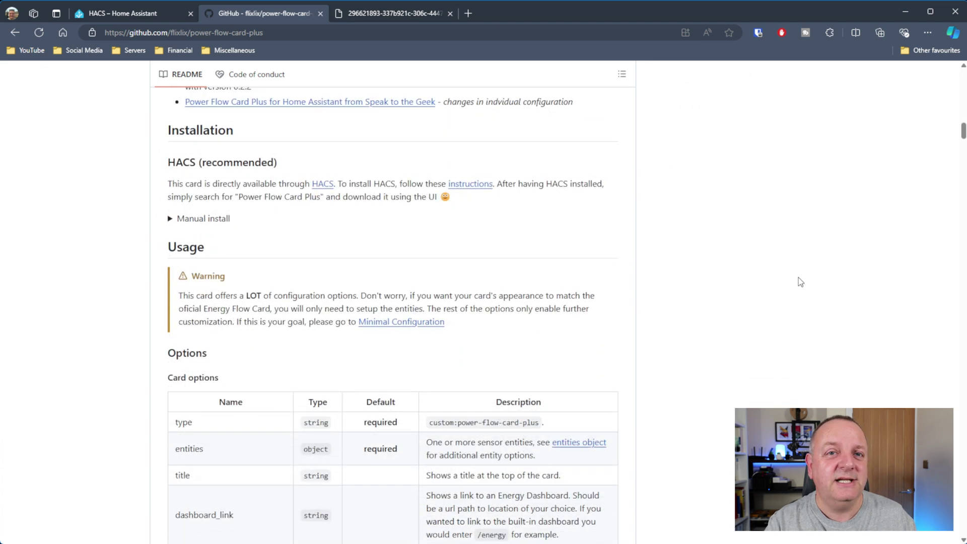
pyautogui.scroll(1, 744, 267)
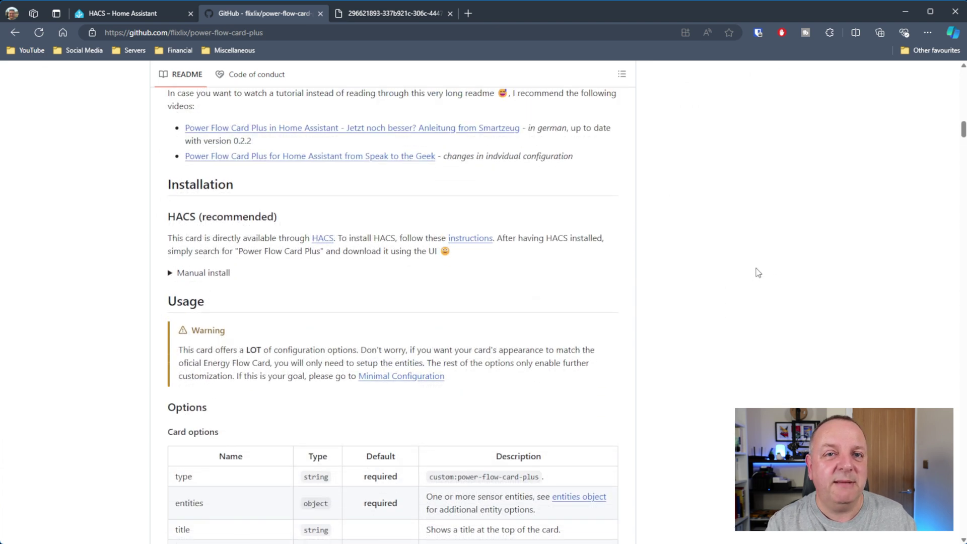
pyautogui.scroll(10, 757, 272)
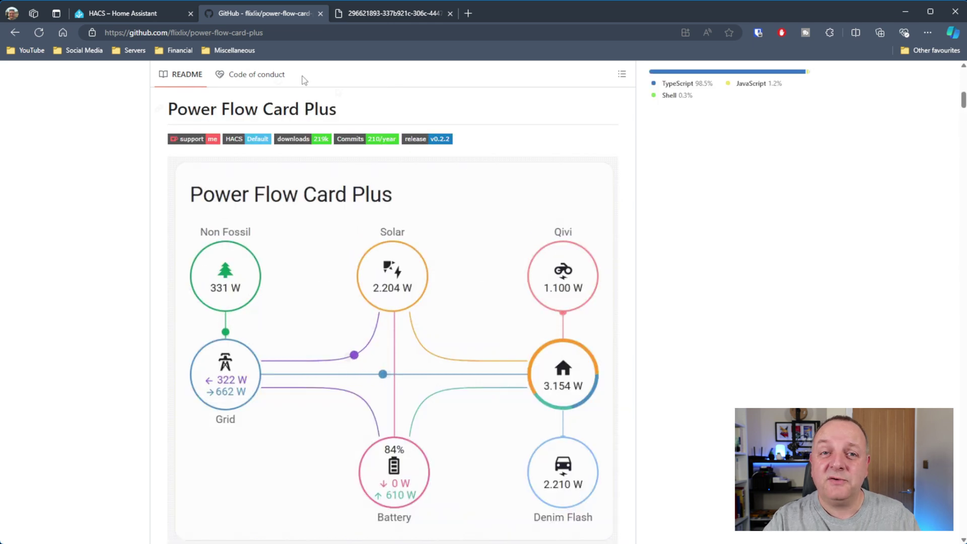
pyautogui.click(123, 13)
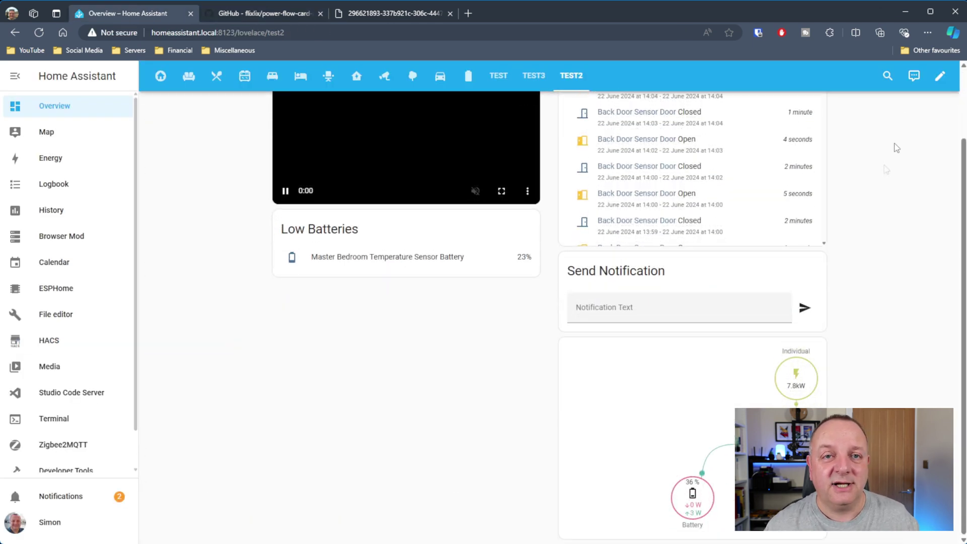
# - Enter dashboard edit mode and open the Power Flow Card Plus card's settings
pyautogui.click(939, 76)
pyautogui.scroll(-2, 559, 463)
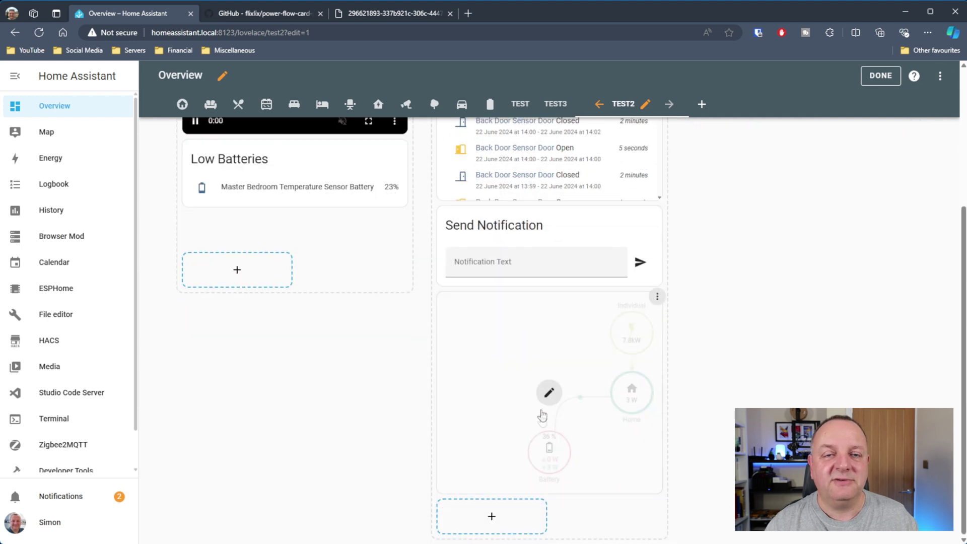
pyautogui.click(549, 392)
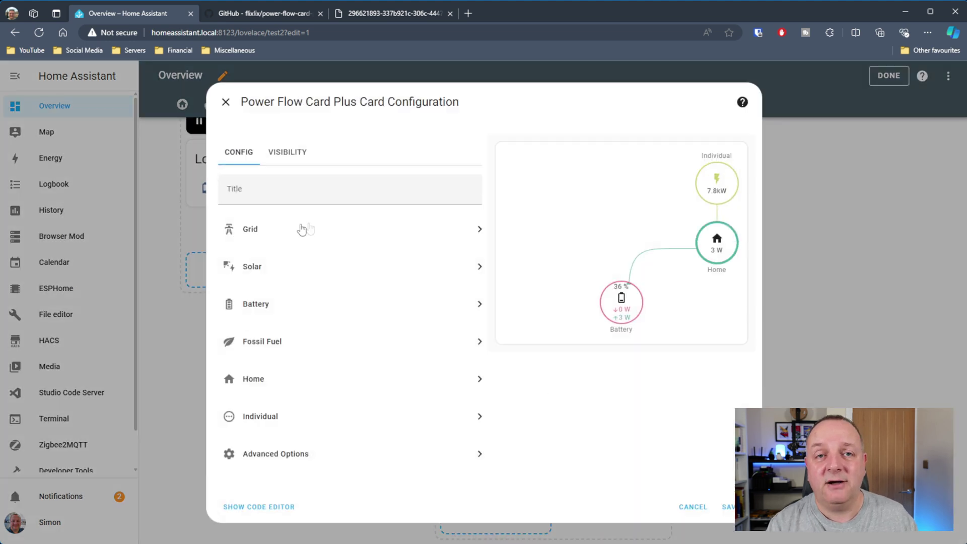
# - Browse the Battery, Fossil Fuel, Grid and Individual settings sections, returning each time
pyautogui.click(265, 306)
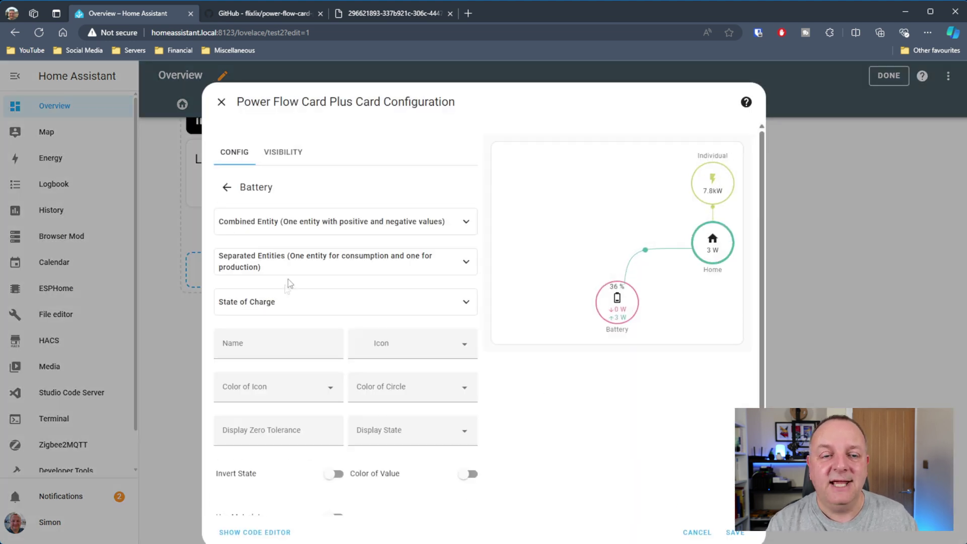
pyautogui.click(227, 186)
pyautogui.click(277, 346)
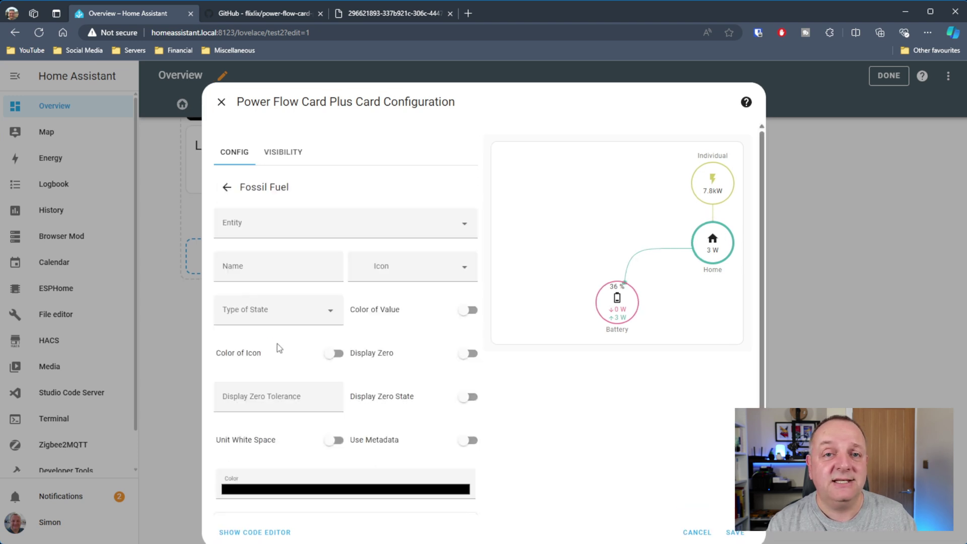
pyautogui.click(228, 187)
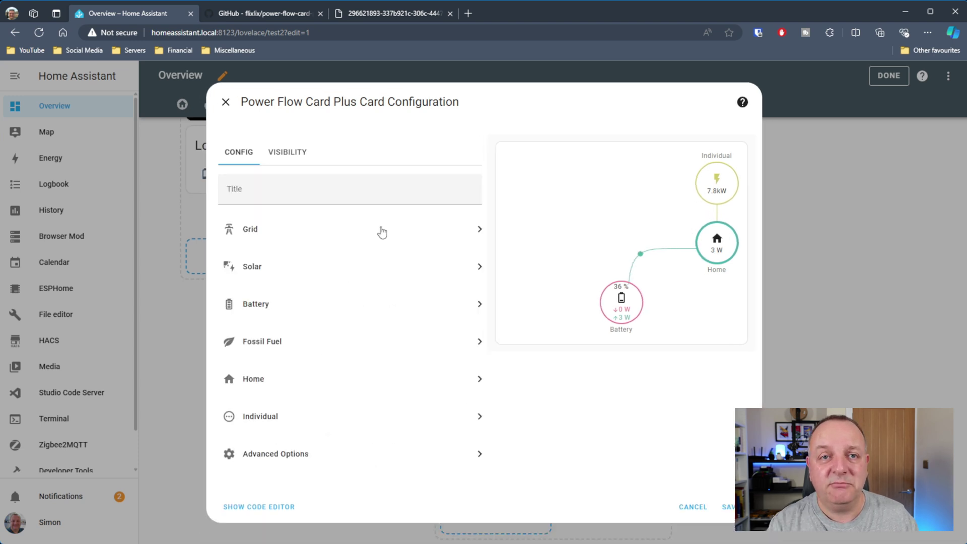
pyautogui.click(269, 233)
pyautogui.click(227, 187)
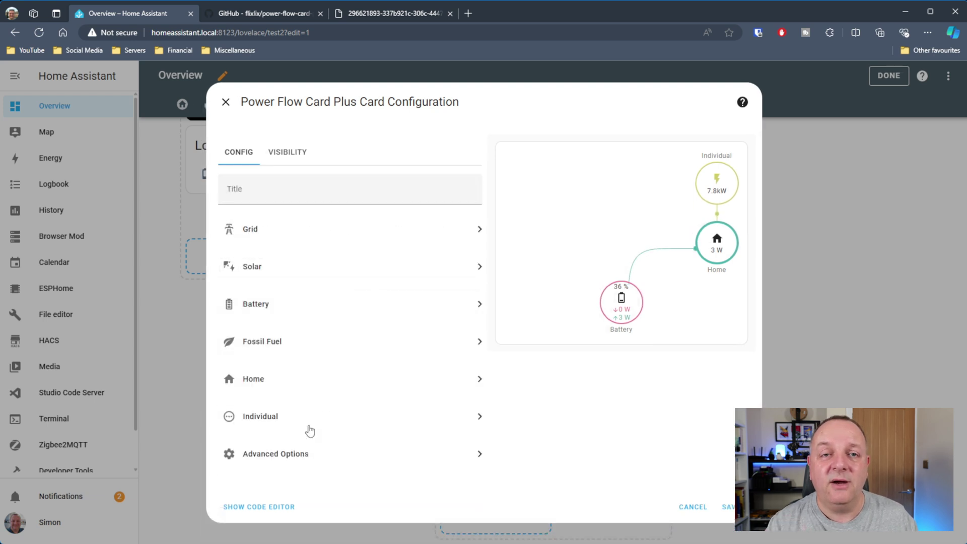
pyautogui.click(260, 419)
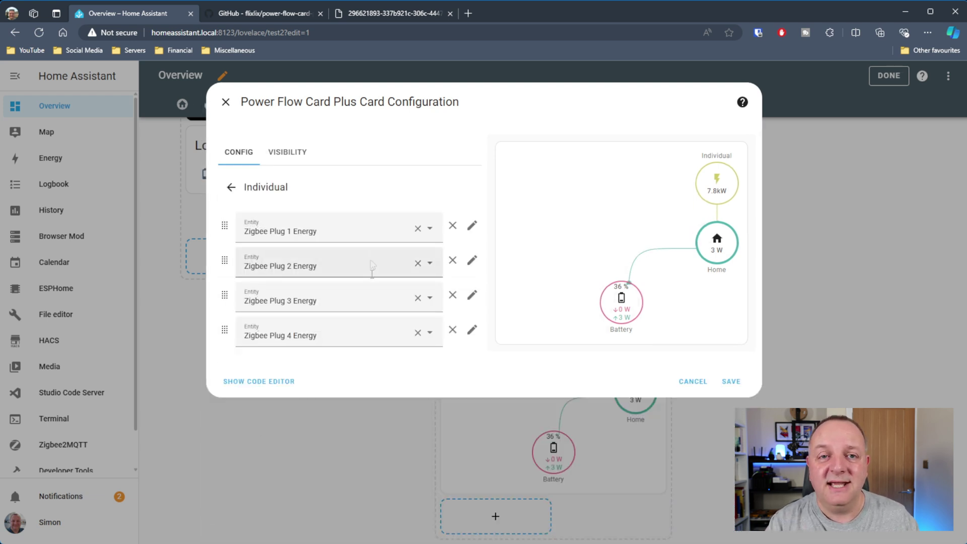
pyautogui.click(231, 187)
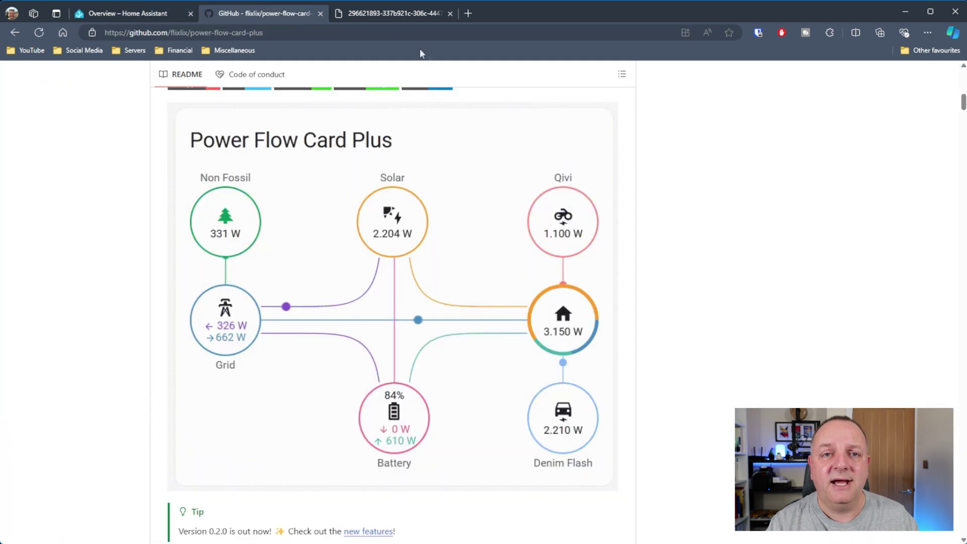
# - Switch to the tab showing the full-size animated Power Flow Card Plus example image
pyautogui.click(384, 18)
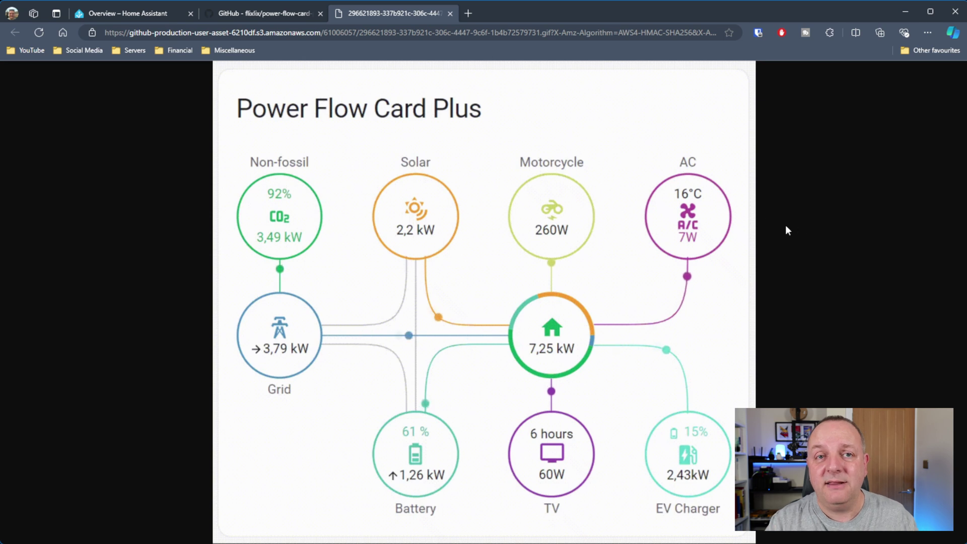